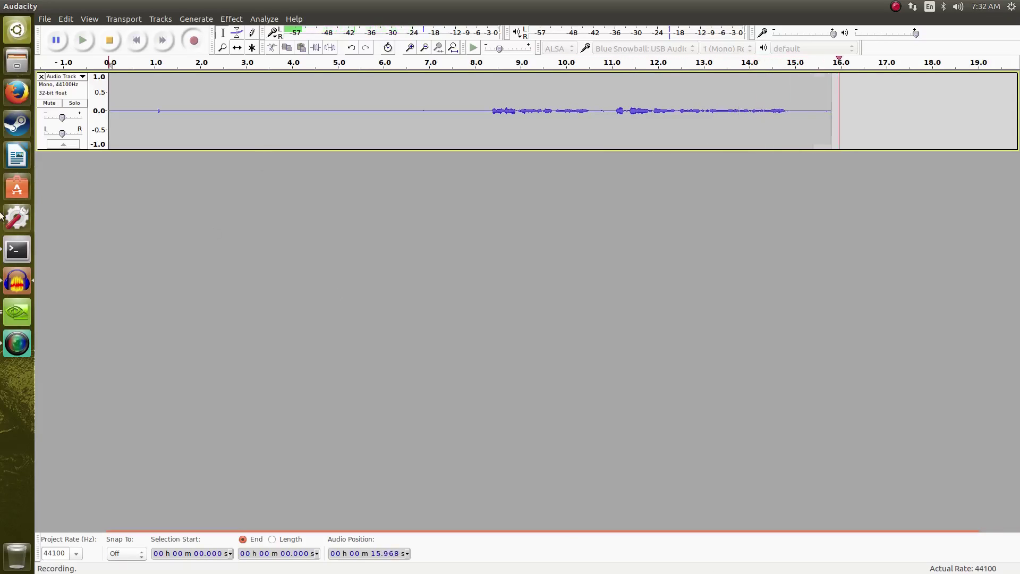
Step: Minimize the Audacity recorder with Ctrl+Super+D to show the Ubuntu desktop
{"action": "key", "text": "ctrl+super+d"}
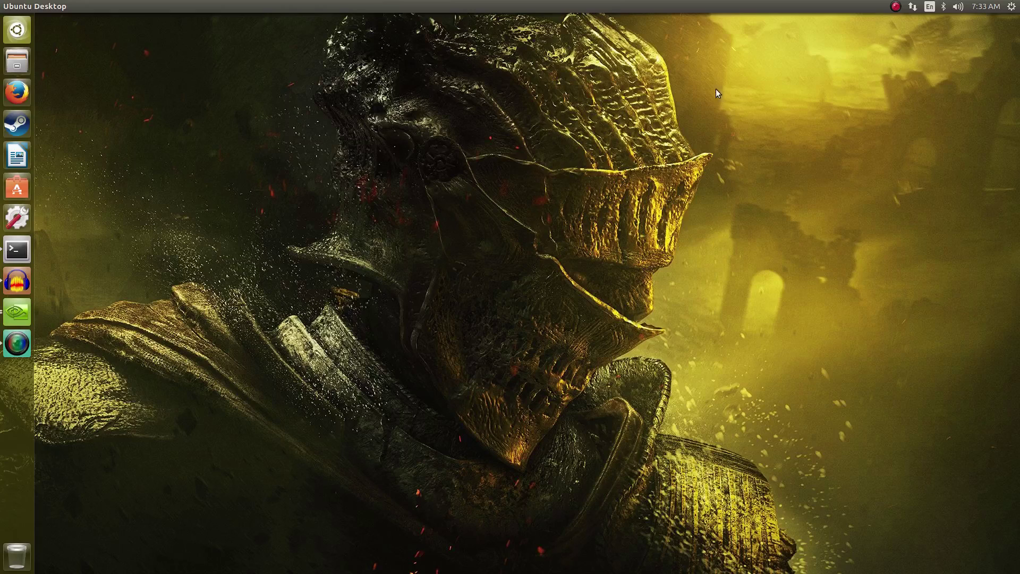
Step: Run sudo gedit /etc/X11/xorg.conf from the Terminal
{"action": "left_click", "coordinate": [21, 250]}
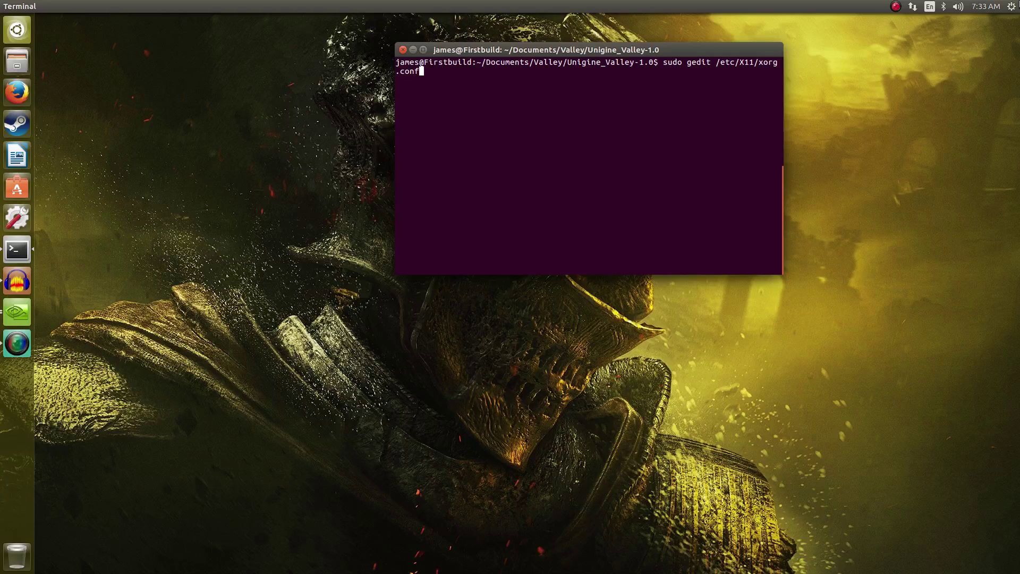
{"action": "key", "text": "Return"}
{"action": "key", "text": "Return"}
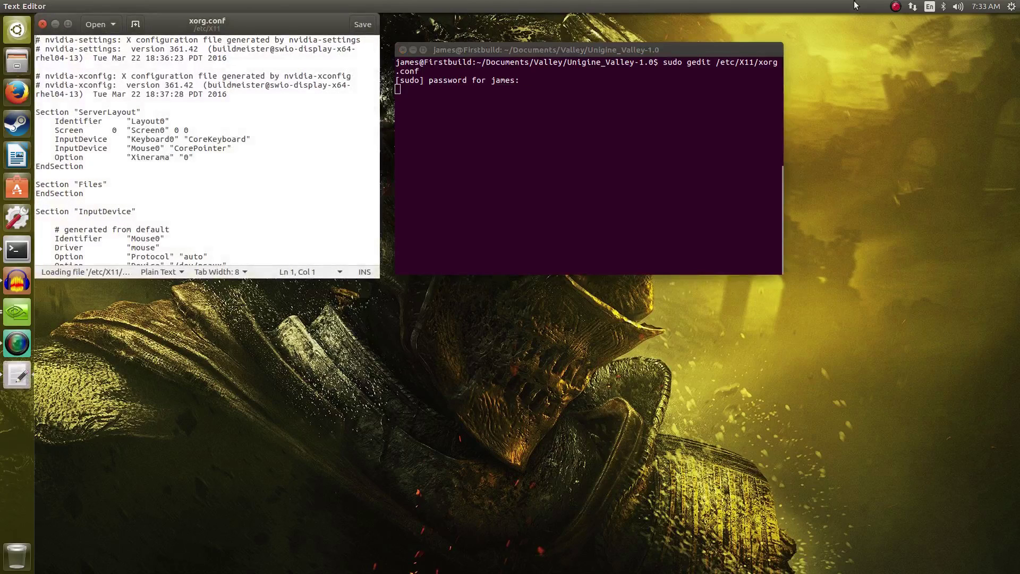
Step: Scroll to the GeForce GTX 960 Device section and select the Option "Coolbits" "12" line
{"action": "scroll", "coordinate": [226, 120], "scroll_direction": "down", "scroll_amount": 3}
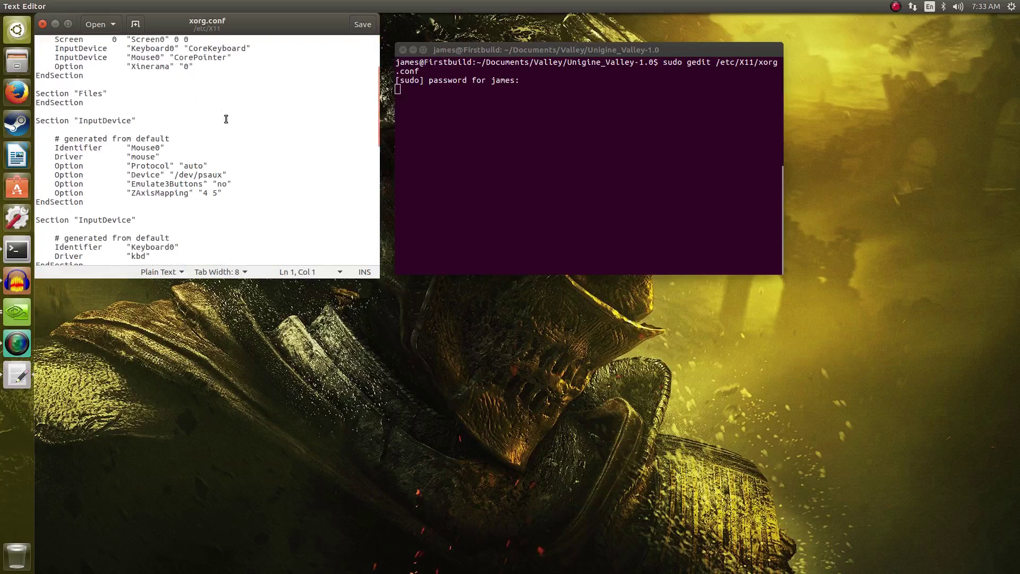
{"action": "scroll", "coordinate": [226, 119], "scroll_direction": "down", "scroll_amount": 8}
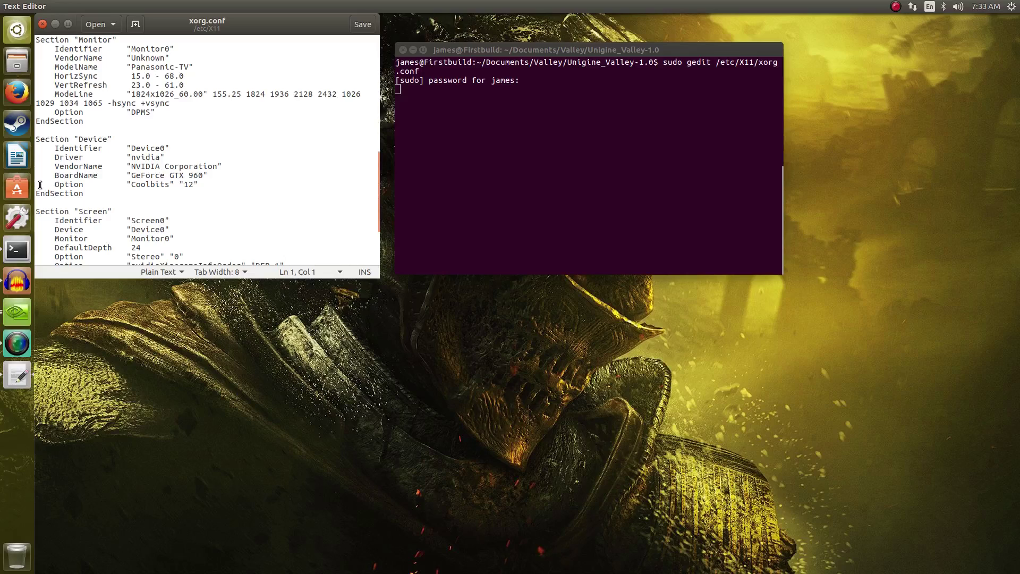
{"action": "left_click_drag", "start_coordinate": [40, 184], "coordinate": [211, 188]}
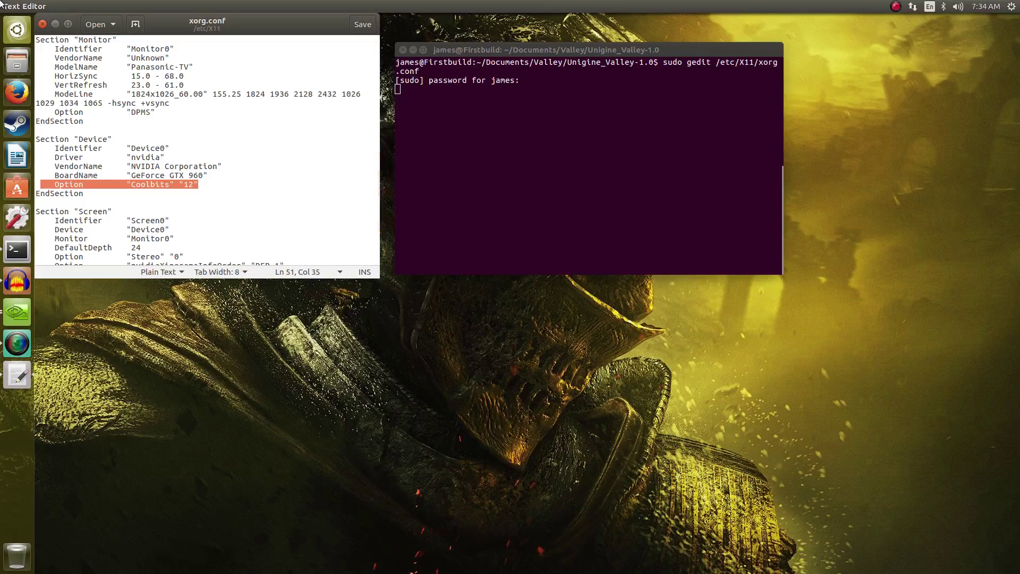
Step: Deselect the Coolbits line and close the xorg.conf editor
{"action": "left_click", "coordinate": [328, 181]}
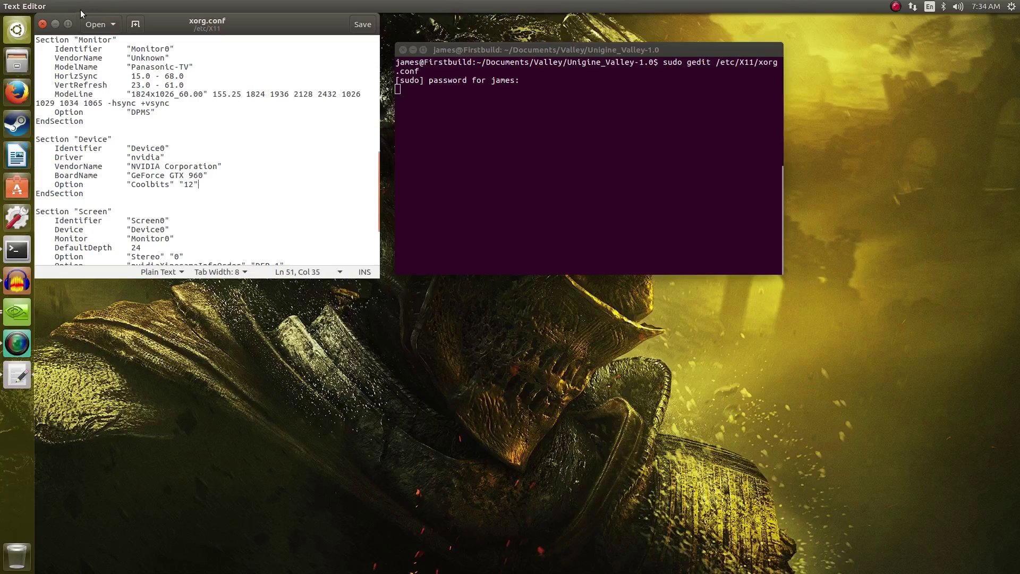
{"action": "left_click", "coordinate": [42, 24]}
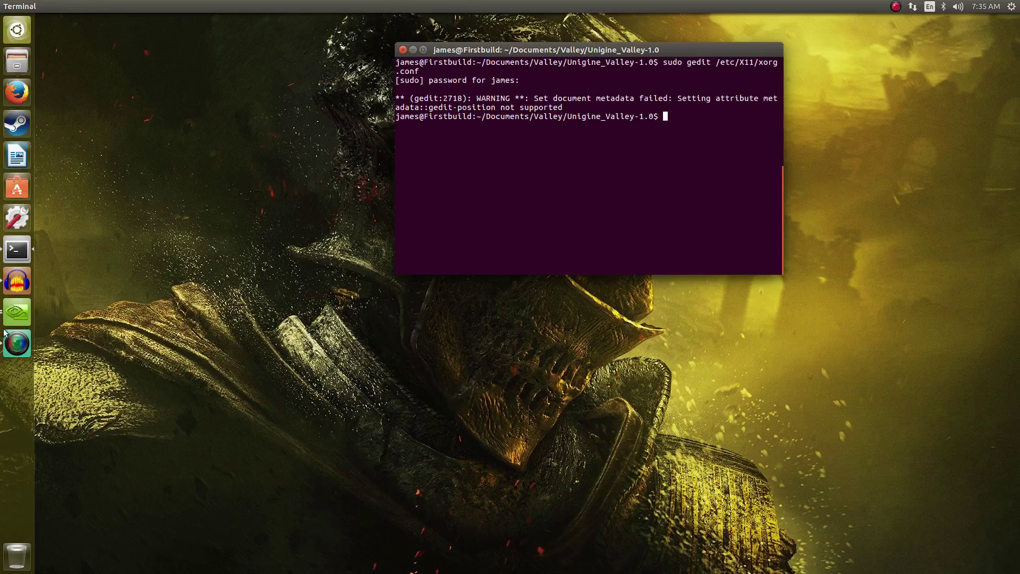
Step: Open NVIDIA X Server Settings, check driver version 361.42, then view PowerMizer's 150 MHz offset
{"action": "left_click", "coordinate": [17, 312]}
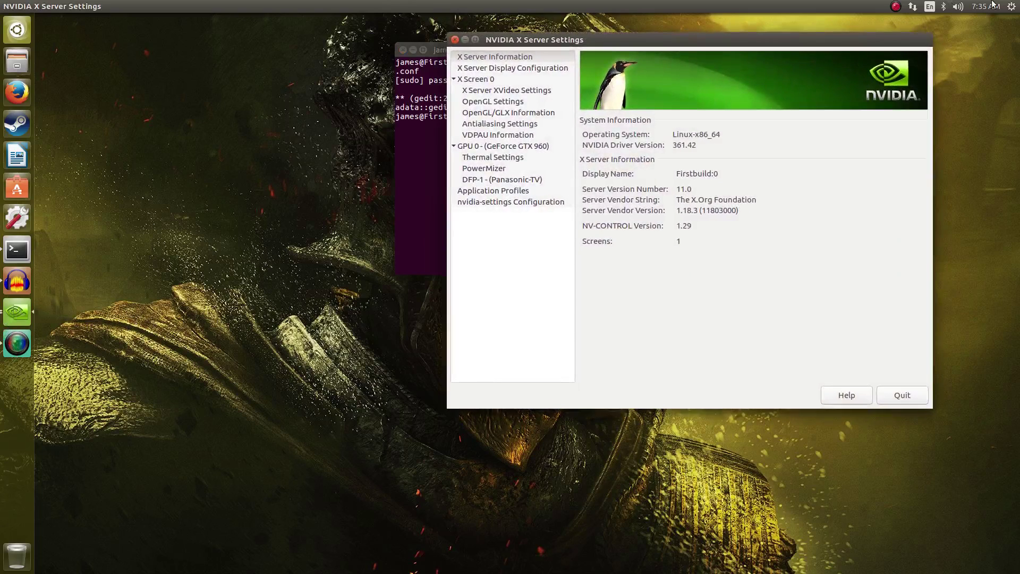
{"action": "left_click", "coordinate": [526, 57]}
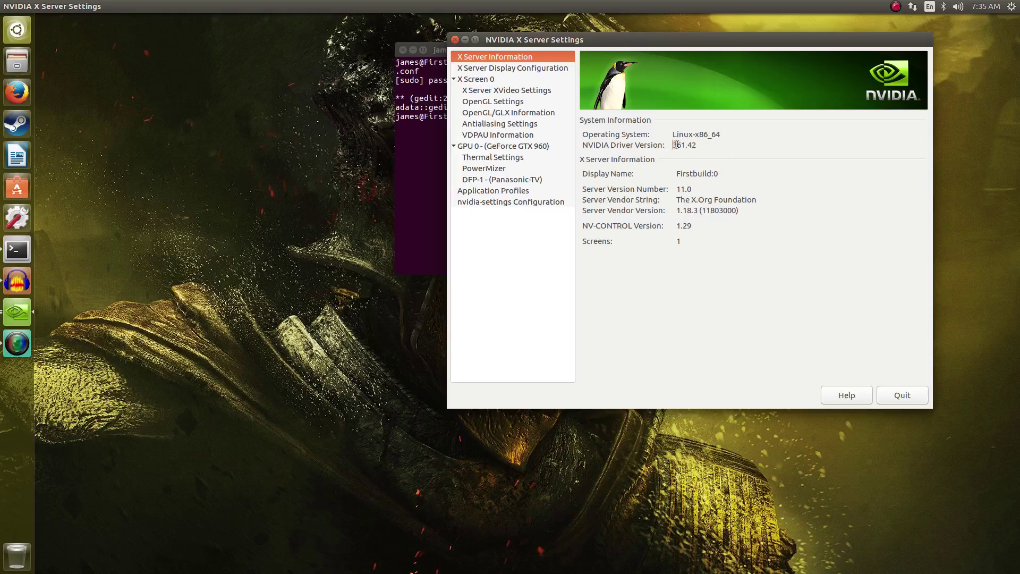
{"action": "left_click_drag", "start_coordinate": [672, 145], "coordinate": [721, 150]}
{"action": "left_click", "coordinate": [483, 169]}
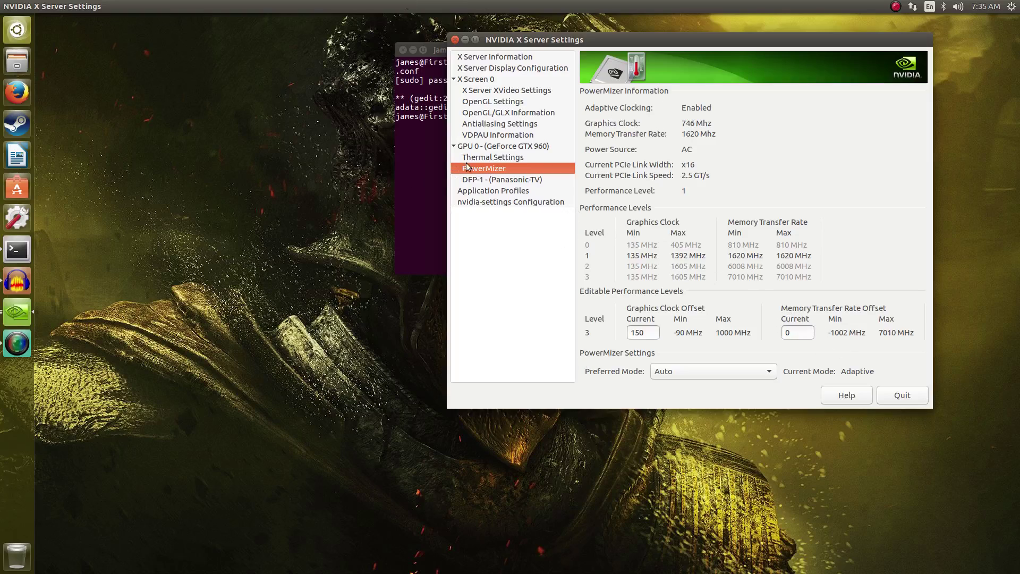
Step: View Thermal Settings (22 C, fan at 50%) and spread the NVIDIA windows
{"action": "left_click", "coordinate": [518, 159]}
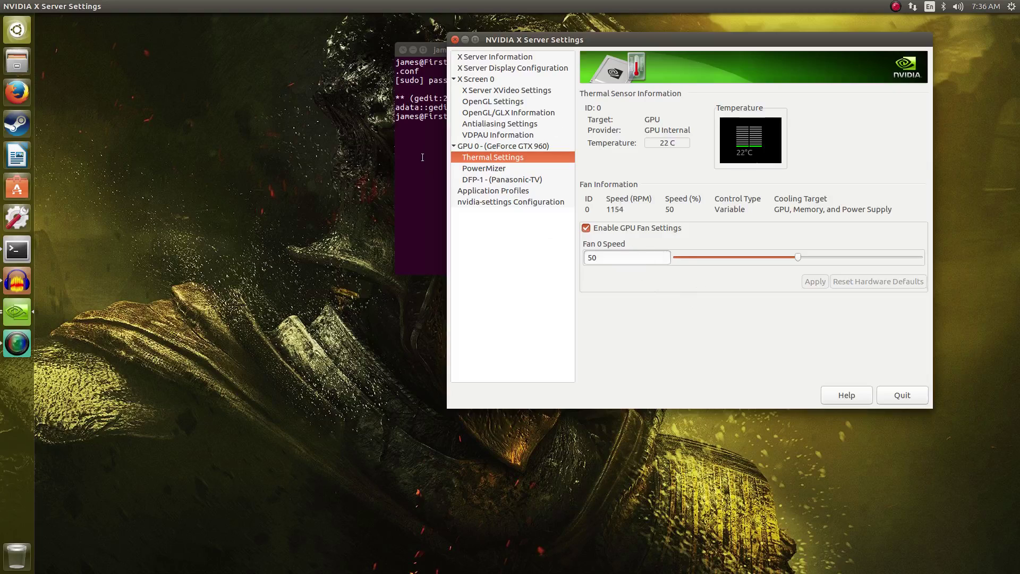
{"action": "left_click", "coordinate": [20, 318]}
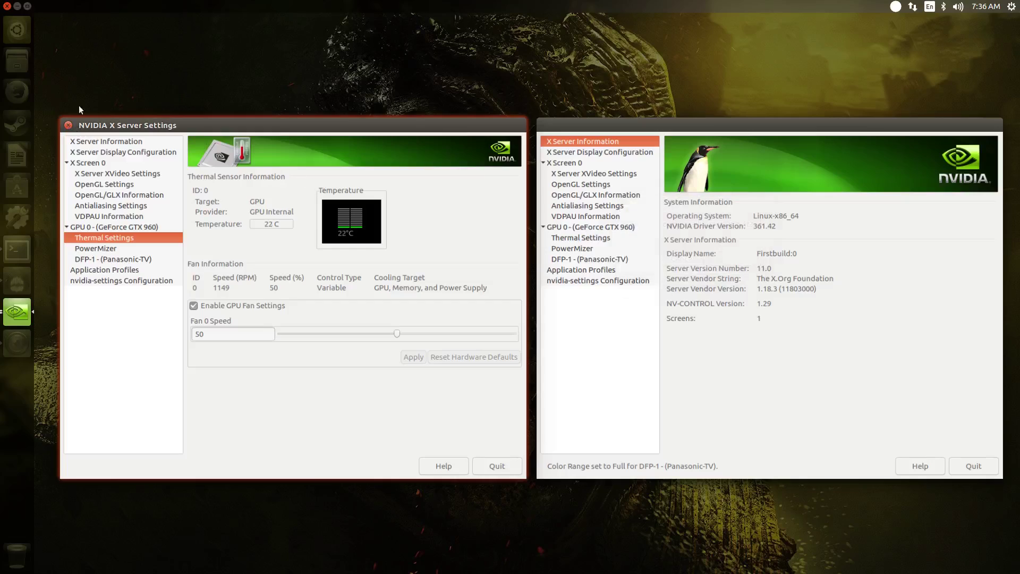
Step: Move the terminal right and recall ./valley from command history
{"action": "left_click", "coordinate": [15, 318]}
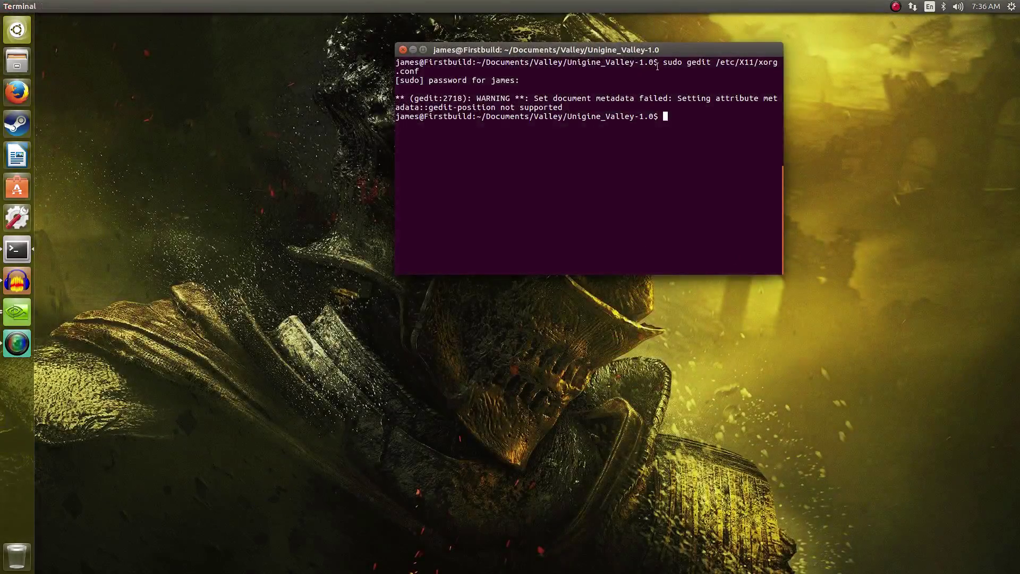
{"action": "left_click_drag", "start_coordinate": [643, 51], "coordinate": [726, 65]}
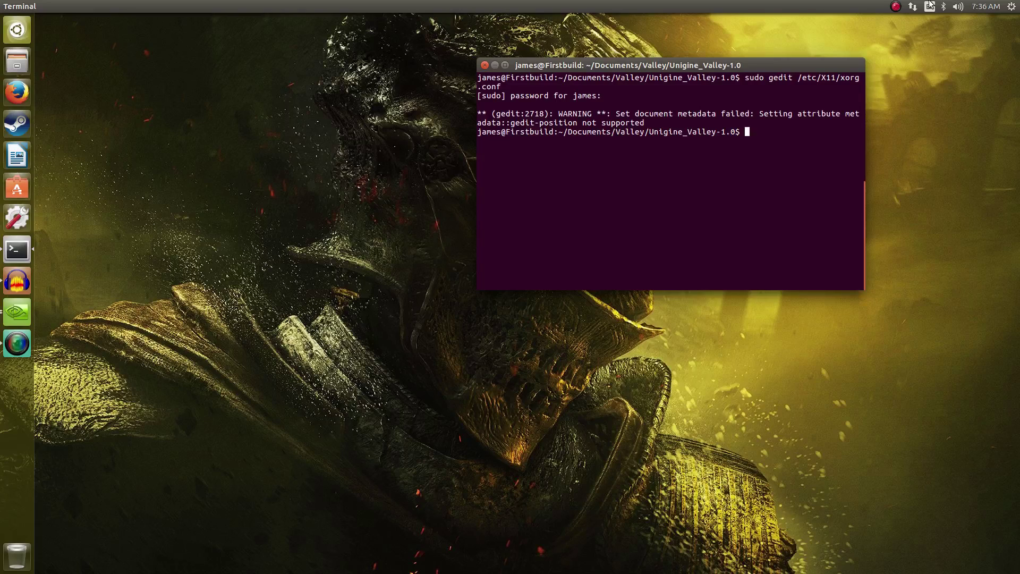
{"action": "key", "text": "Up"}
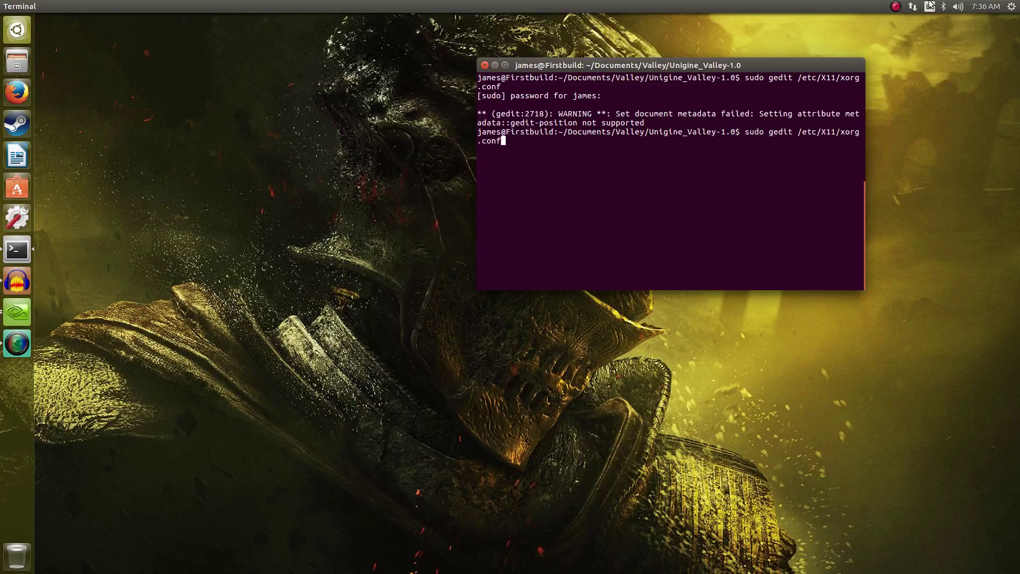
{"action": "key", "text": "Down"}
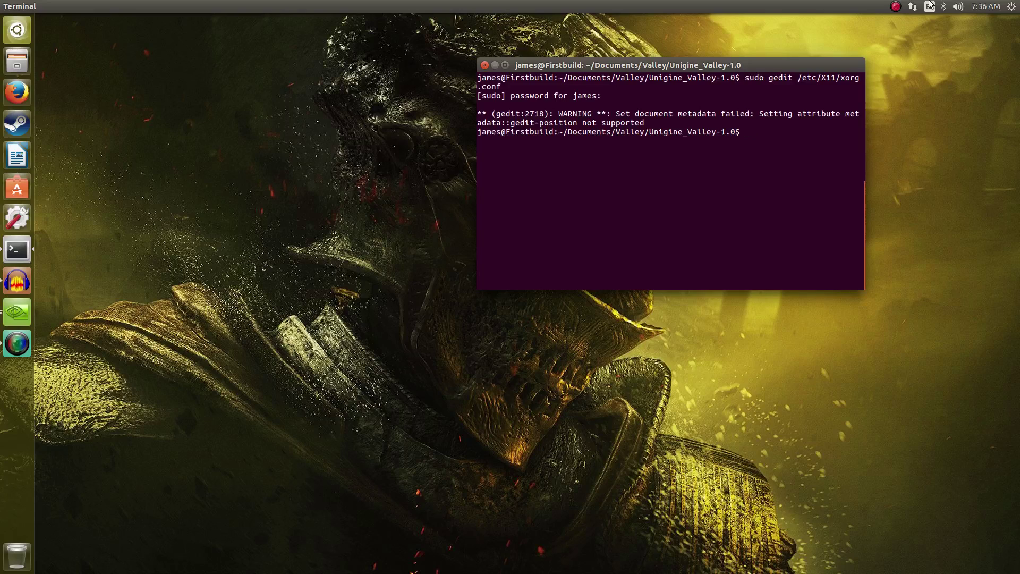
{"action": "key", "text": "Up"}
{"action": "key", "text": "Up"}
{"action": "key", "text": "Up"}
{"action": "key", "text": "Down"}
{"action": "key", "text": "Down"}
{"action": "key", "text": "Up"}
{"action": "key", "text": "Up"}
Step: Run the Valley benchmark at Ultra quality with 8x anti-aliasing, then exit with Esc
{"action": "key", "text": "Return"}
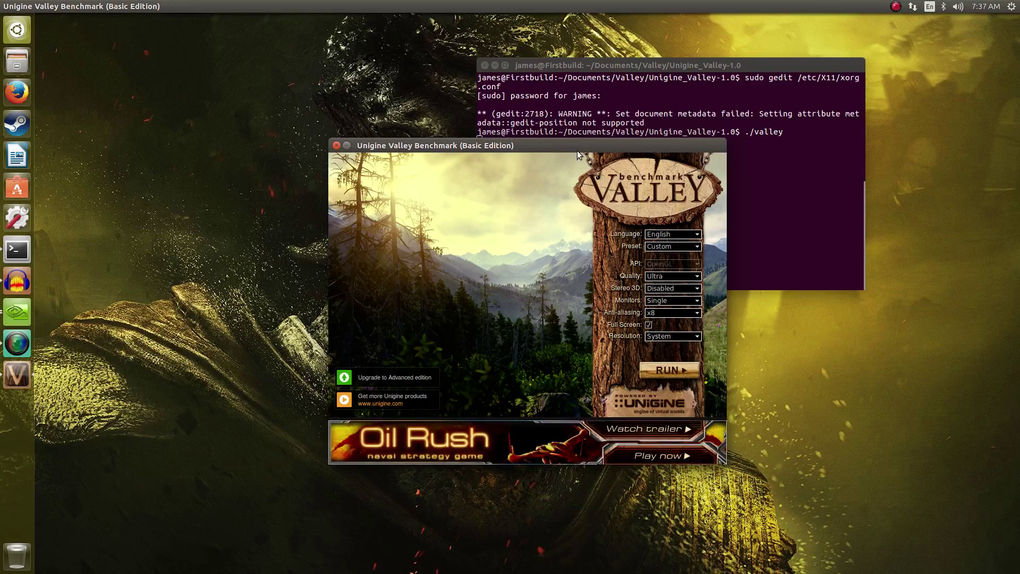
{"action": "left_click_drag", "start_coordinate": [577, 151], "coordinate": [495, 84]}
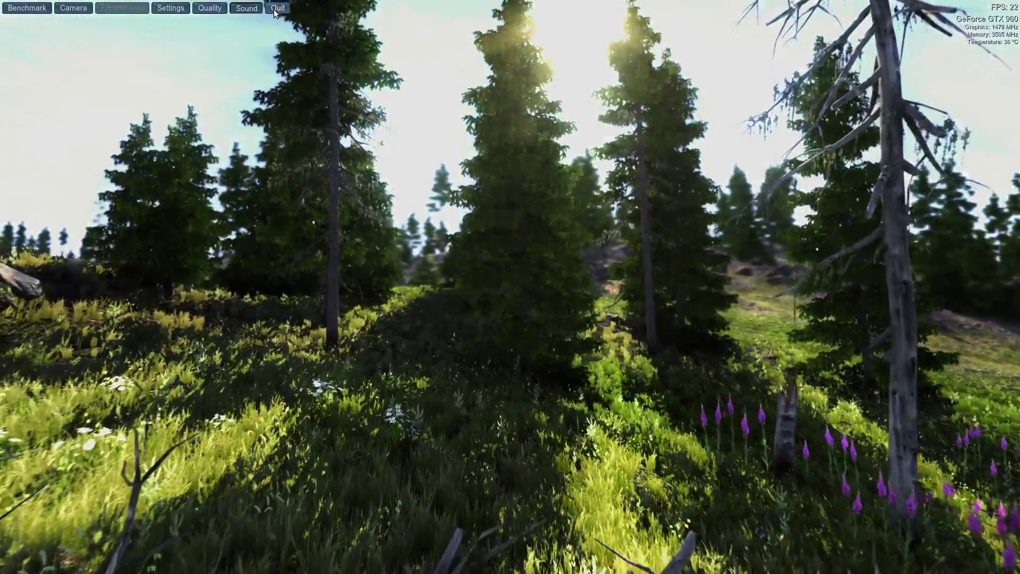
{"action": "key", "text": "Escape"}
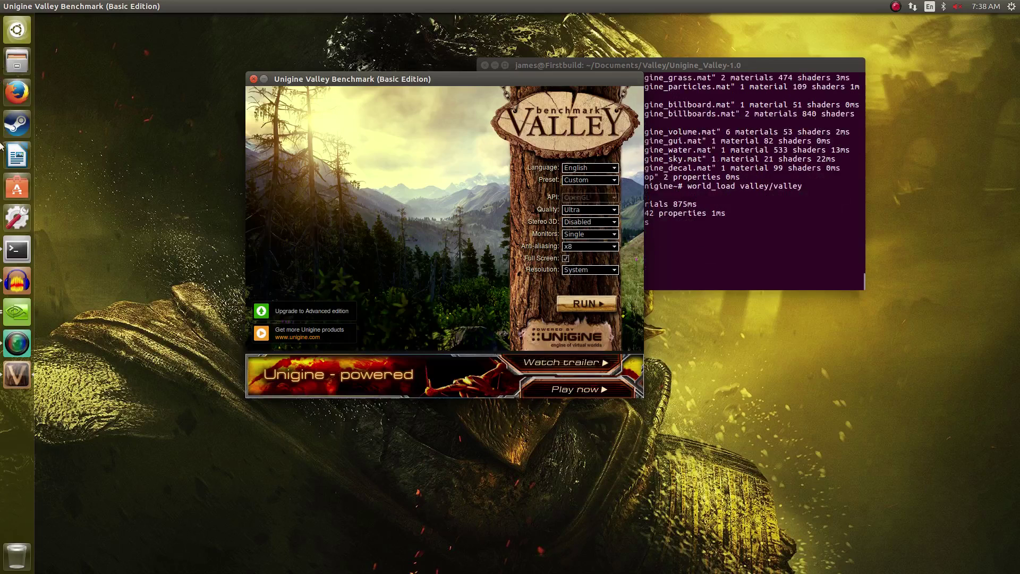
Step: Cancel quitting NVIDIA Settings and reposition its PowerMizer page showing the 150 MHz offset
{"action": "left_click", "coordinate": [9, 321]}
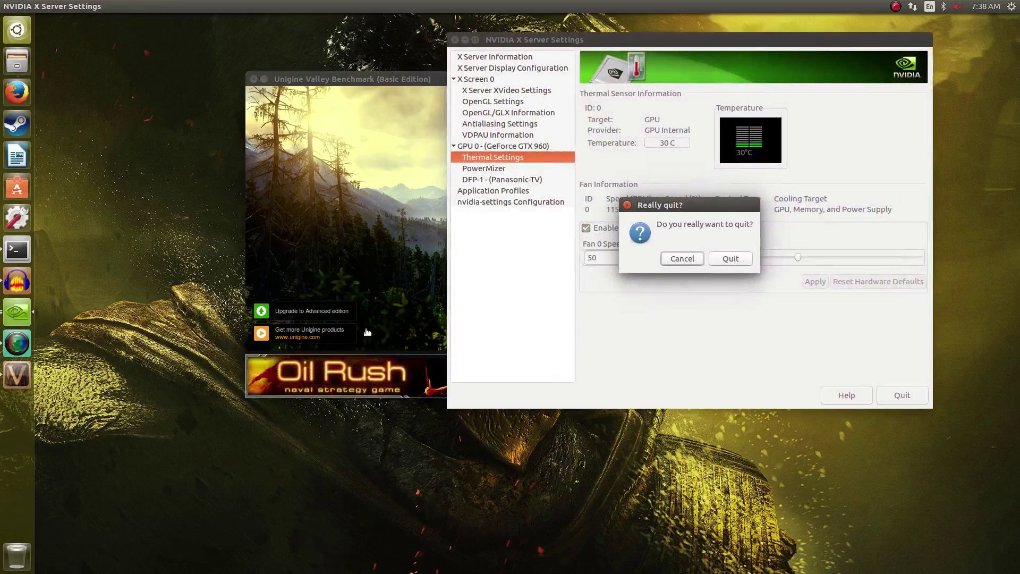
{"action": "left_click", "coordinate": [681, 264]}
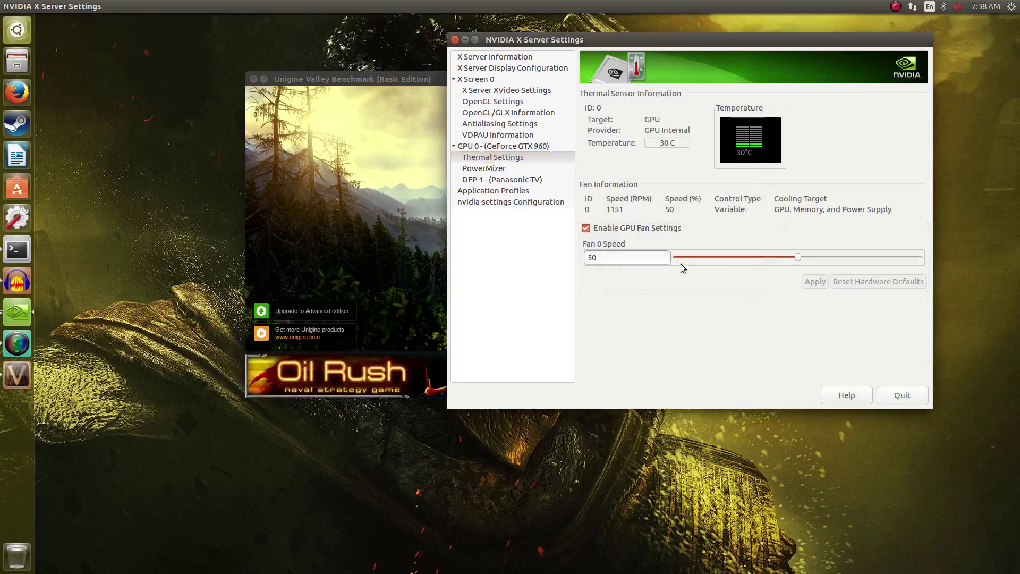
{"action": "left_click", "coordinate": [497, 170]}
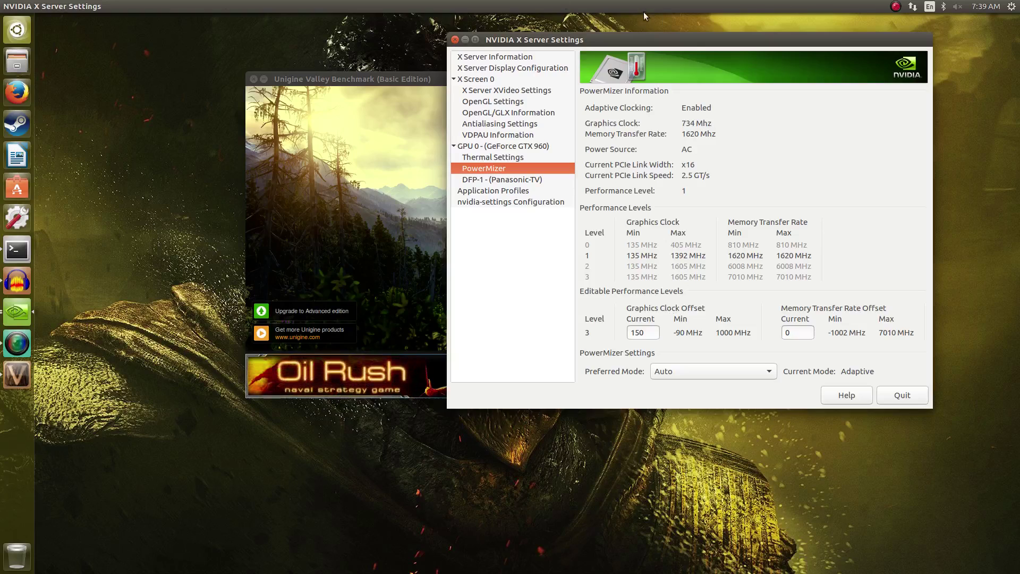
{"action": "left_click_drag", "start_coordinate": [691, 40], "coordinate": [659, 59]}
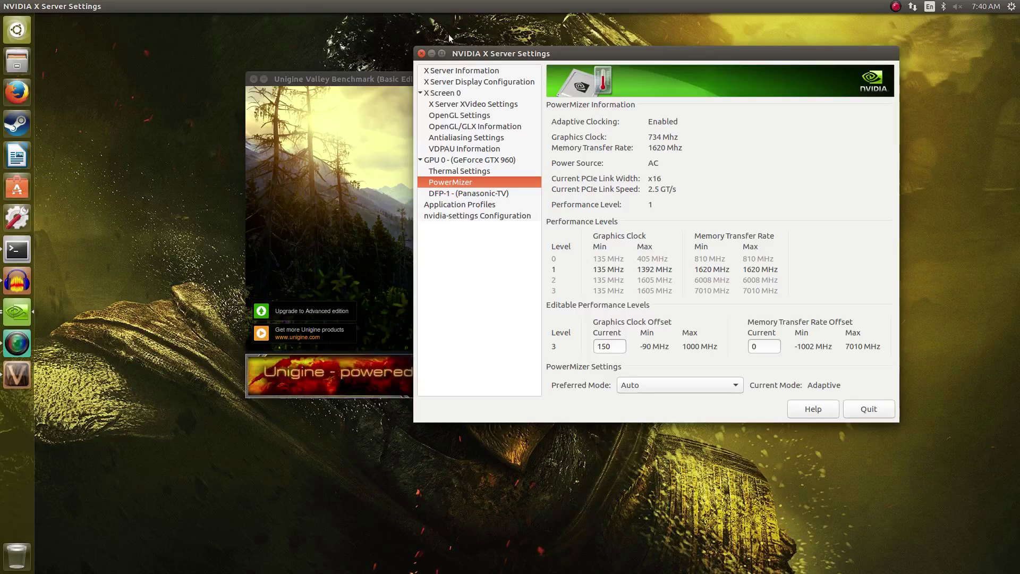
Step: Hide NVIDIA Settings and arrange the Valley launcher and terminal side by side
{"action": "left_click", "coordinate": [432, 53]}
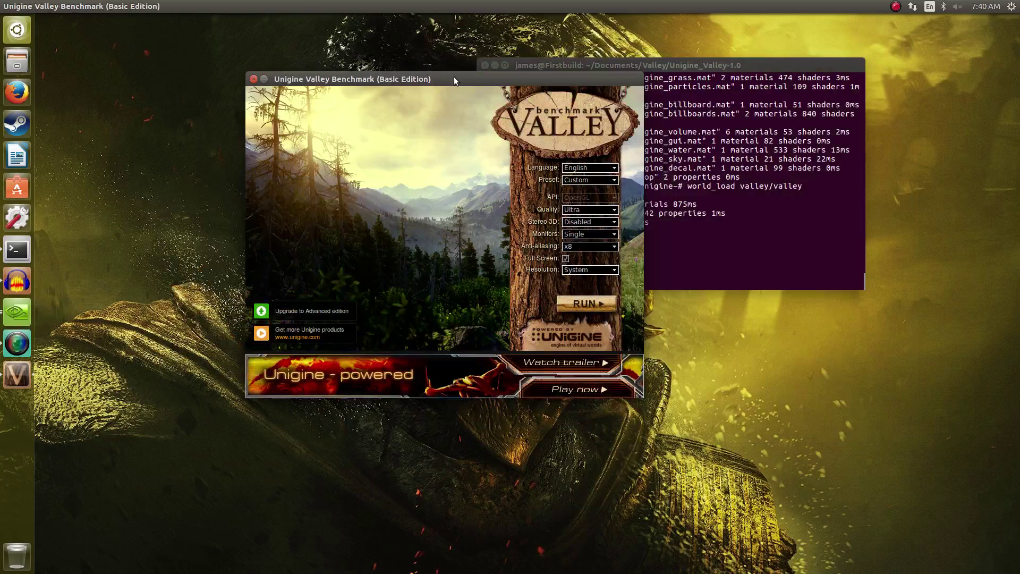
{"action": "left_click_drag", "start_coordinate": [454, 77], "coordinate": [314, 82]}
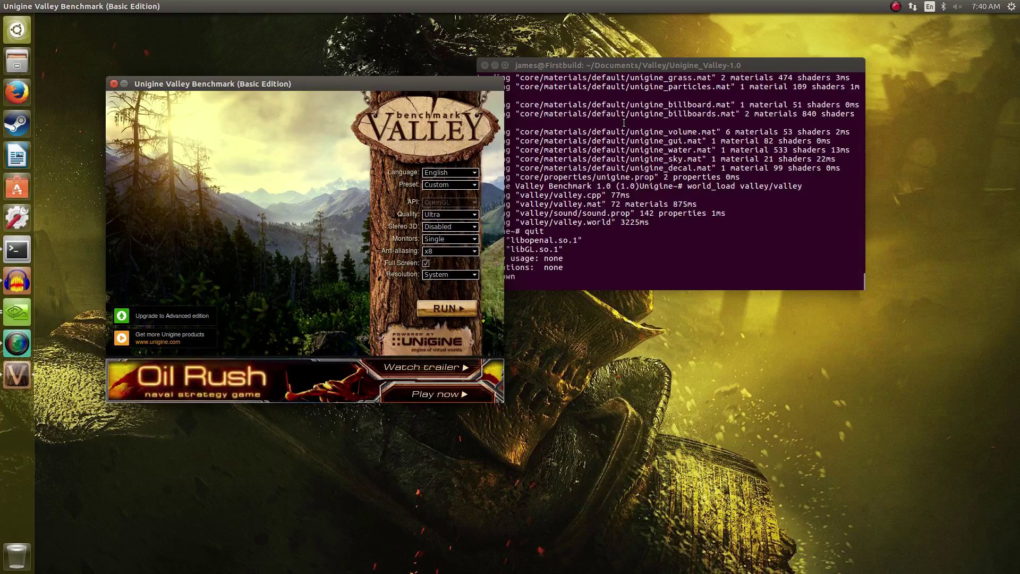
{"action": "left_click_drag", "start_coordinate": [535, 71], "coordinate": [598, 77]}
{"action": "mouse_move", "coordinate": [379, 80]}
{"action": "left_mouse_down"}
{"action": "mouse_move", "coordinate": [456, 51]}
{"action": "mouse_move", "coordinate": [385, 52]}
{"action": "mouse_move", "coordinate": [380, 78]}
{"action": "left_mouse_up"}
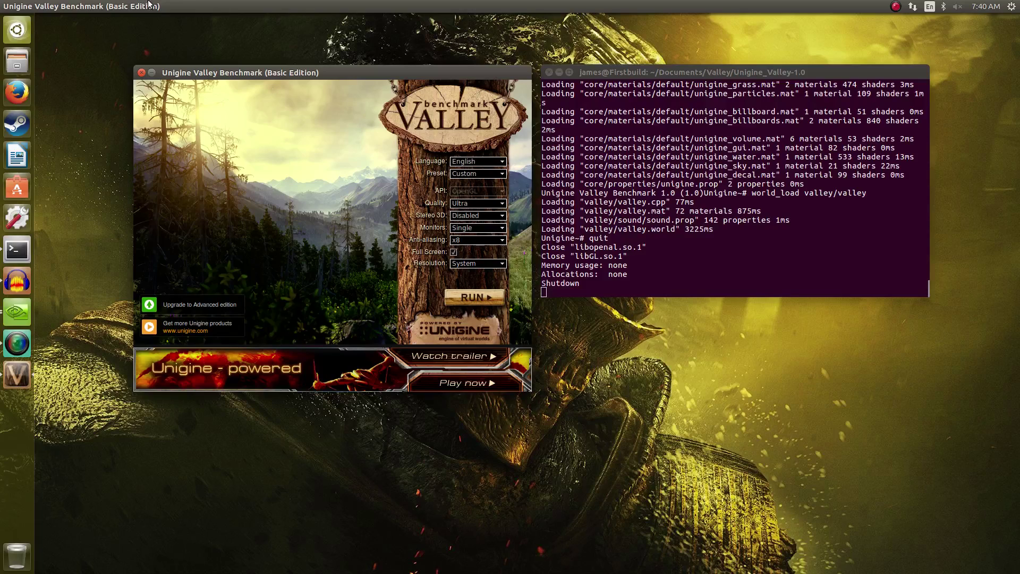
Step: Open the oc.sh script from the Home folder with gedit, centre the editor, and close Files
{"action": "key", "text": "super+e"}
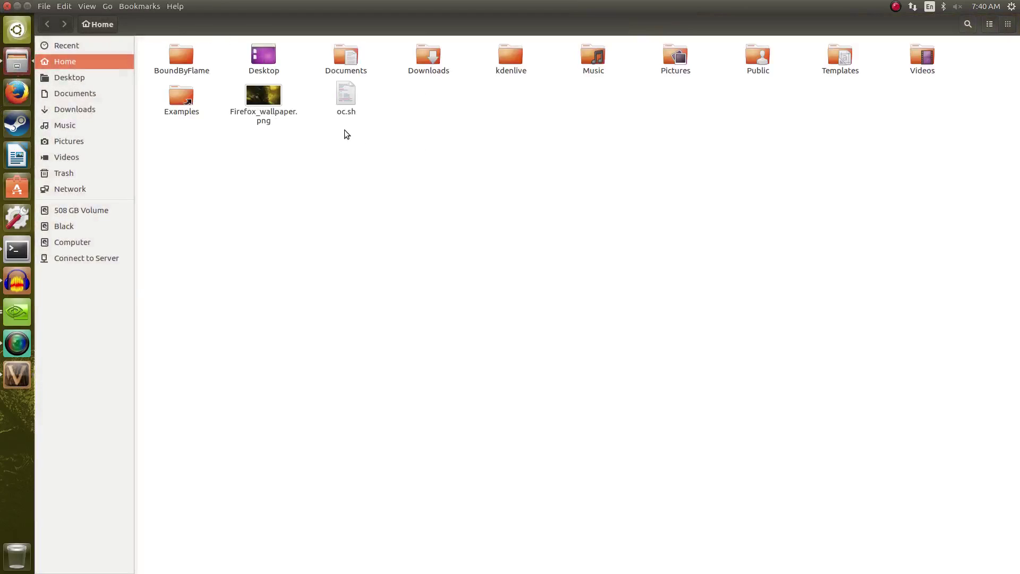
{"action": "right_click", "coordinate": [353, 97]}
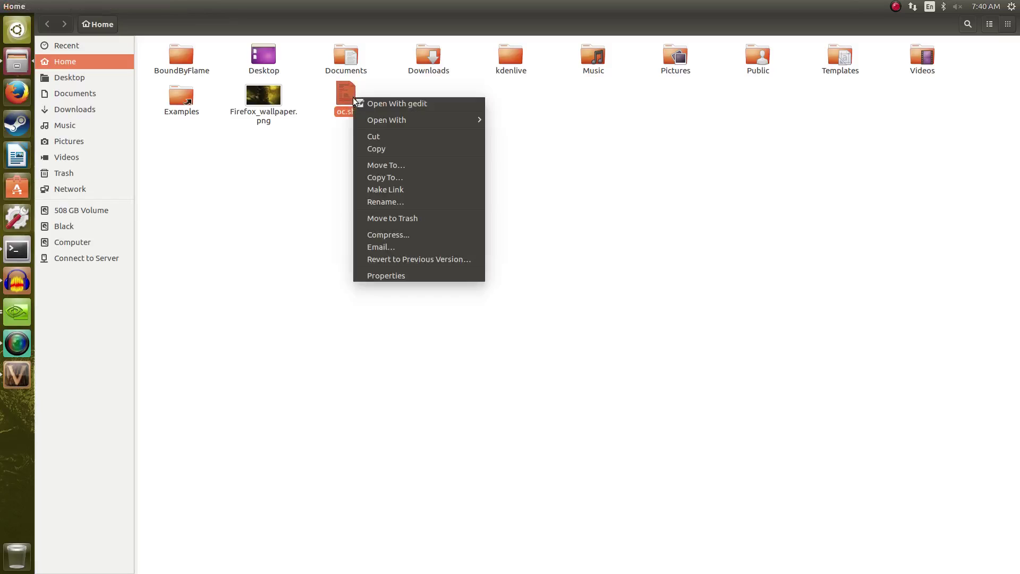
{"action": "left_click", "coordinate": [369, 105]}
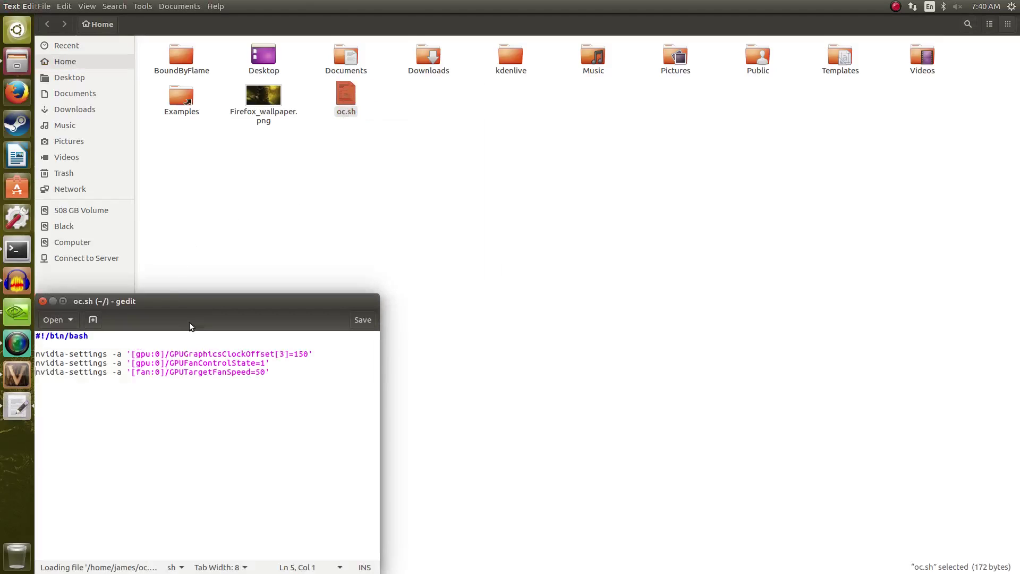
{"action": "left_click_drag", "start_coordinate": [199, 302], "coordinate": [533, 154]}
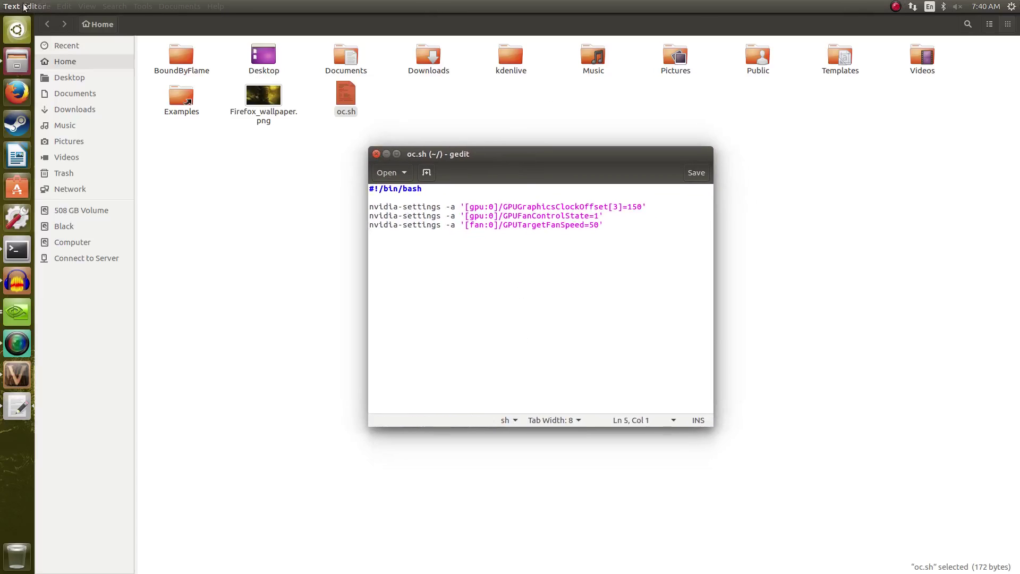
{"action": "key", "text": "ctrl+q"}
{"action": "left_click", "coordinate": [4, 7]}
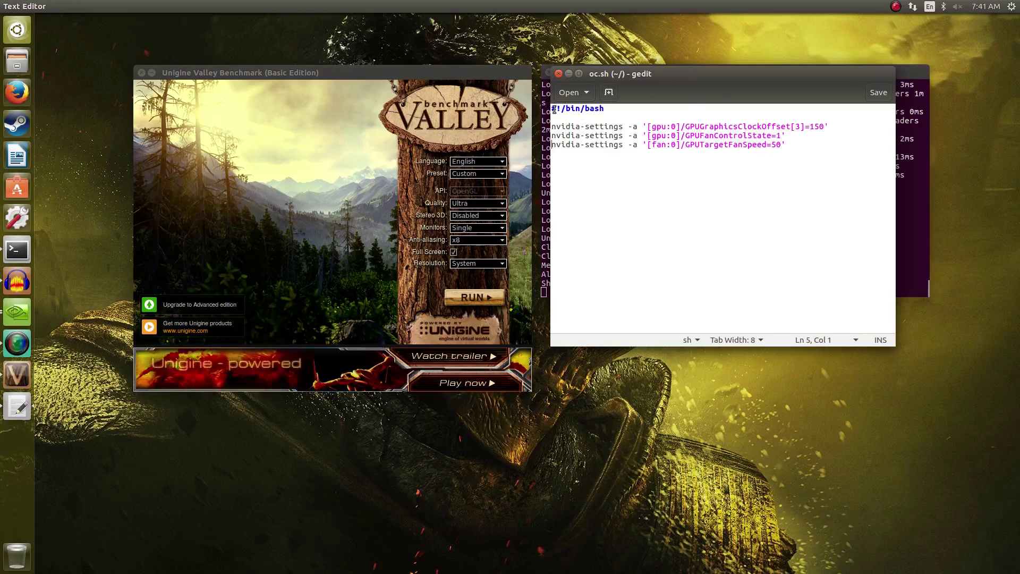
Step: Review oc.sh's clock offset 150 and fan speed 50 settings, then close it in gedit
{"action": "left_click_drag", "start_coordinate": [553, 108], "coordinate": [691, 151]}
{"action": "left_click", "coordinate": [814, 207]}
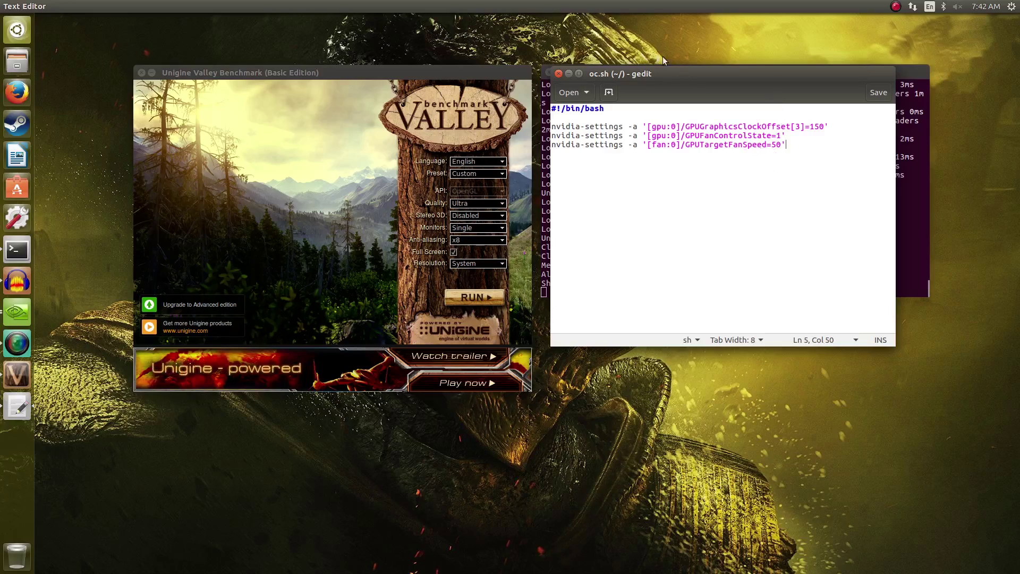
{"action": "left_click", "coordinate": [559, 74]}
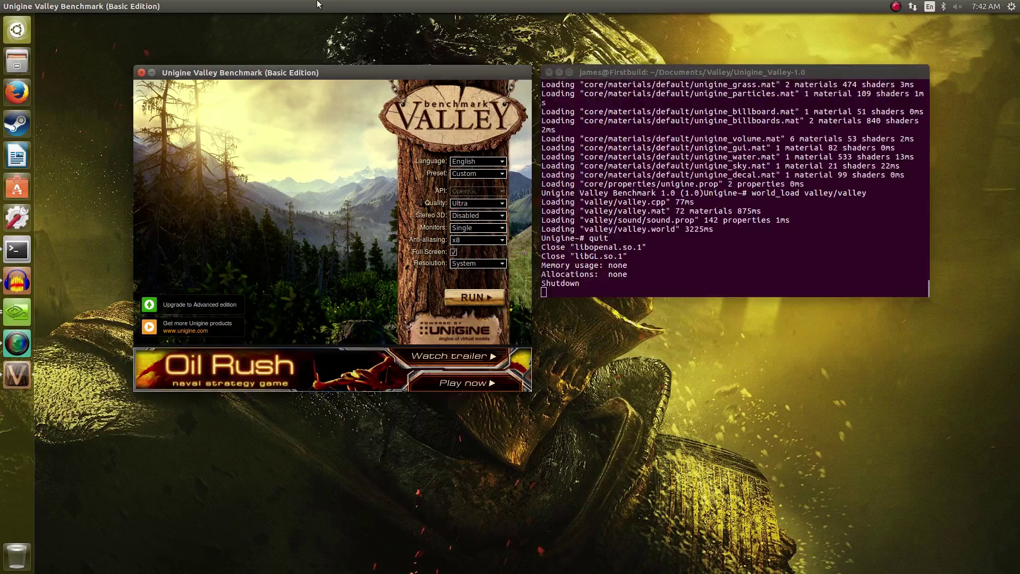
Step: Verify oc.sh's Permissions show 'Allow executing file as program' enabled, then close its Properties
{"action": "left_click", "coordinate": [19, 57]}
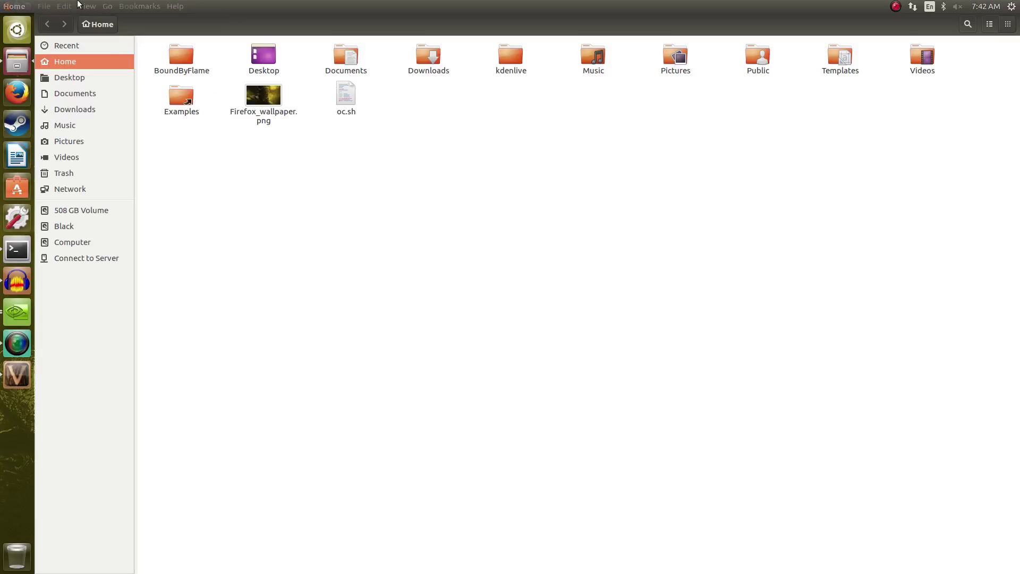
{"action": "right_click", "coordinate": [355, 99]}
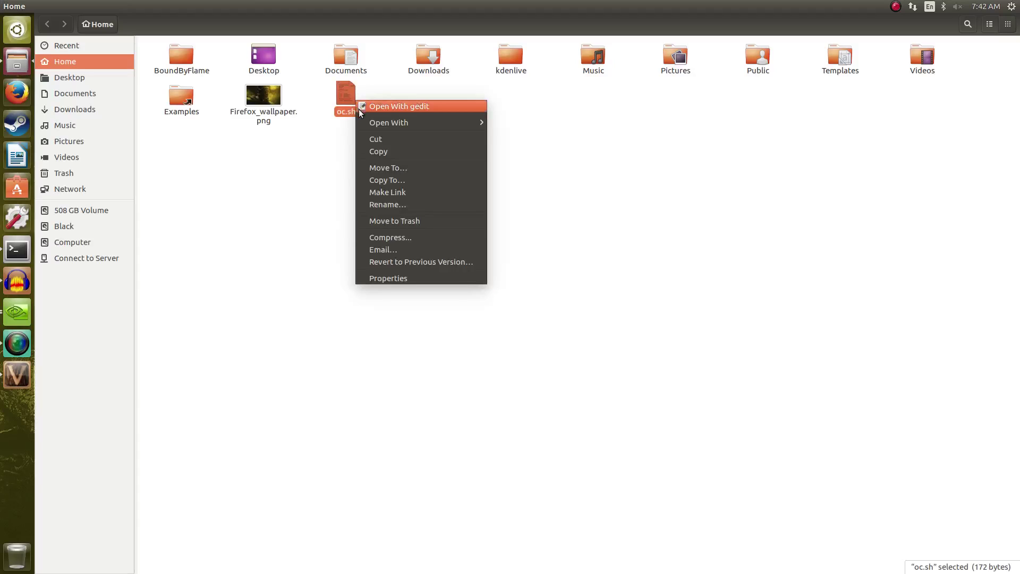
{"action": "left_click", "coordinate": [403, 278]}
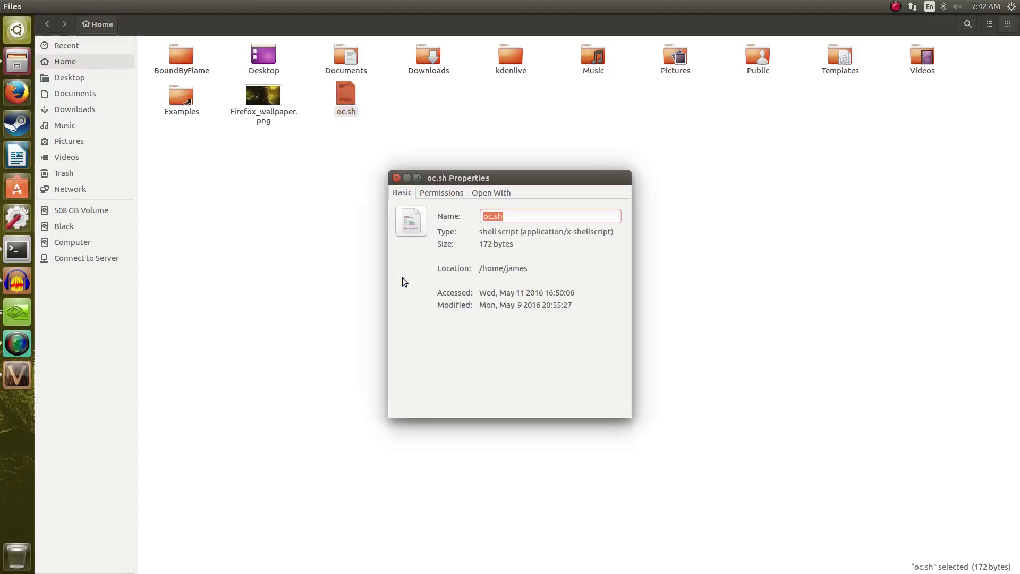
{"action": "left_click_drag", "start_coordinate": [508, 180], "coordinate": [545, 117]}
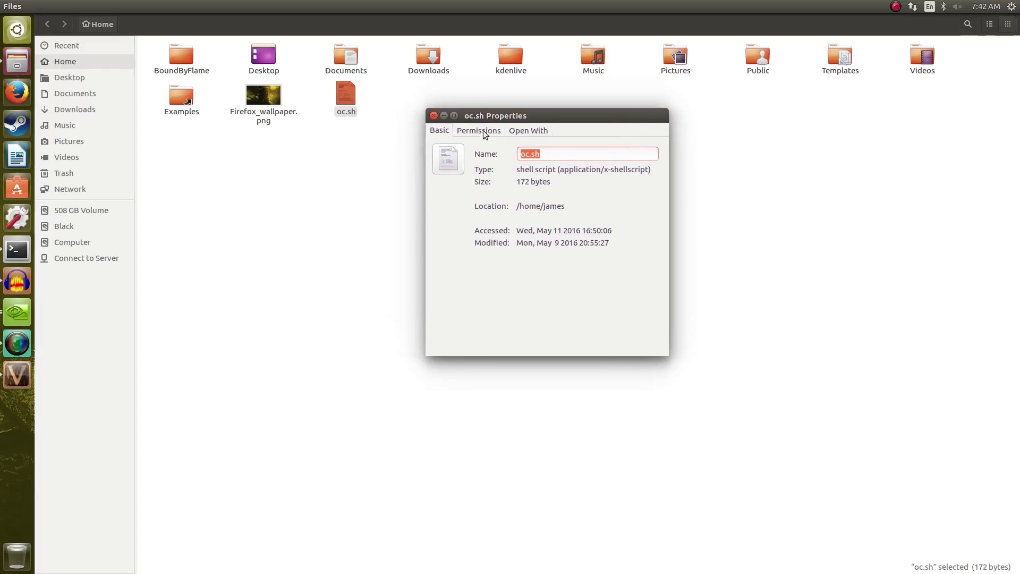
{"action": "left_click", "coordinate": [478, 132]}
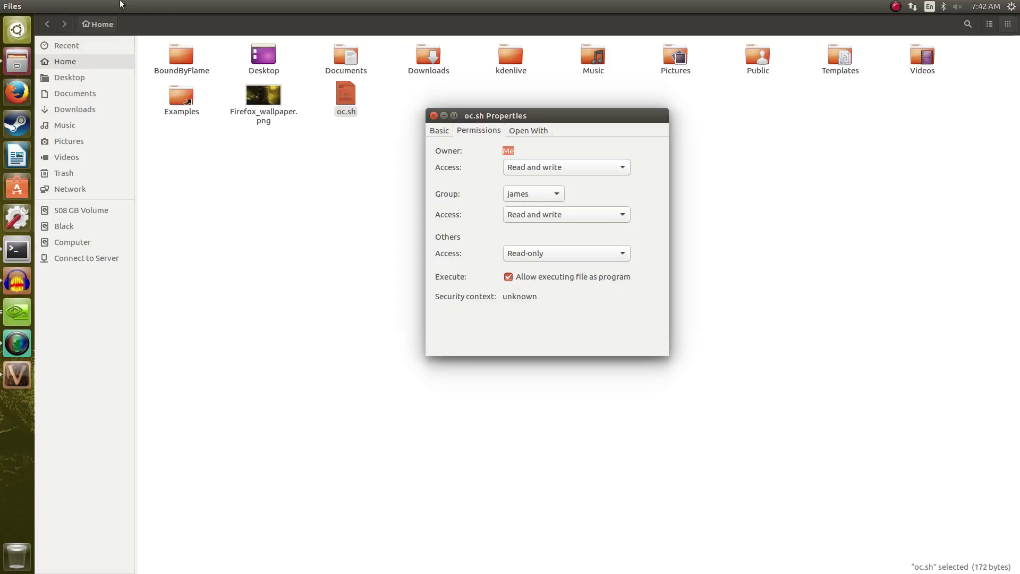
{"action": "left_click", "coordinate": [433, 115]}
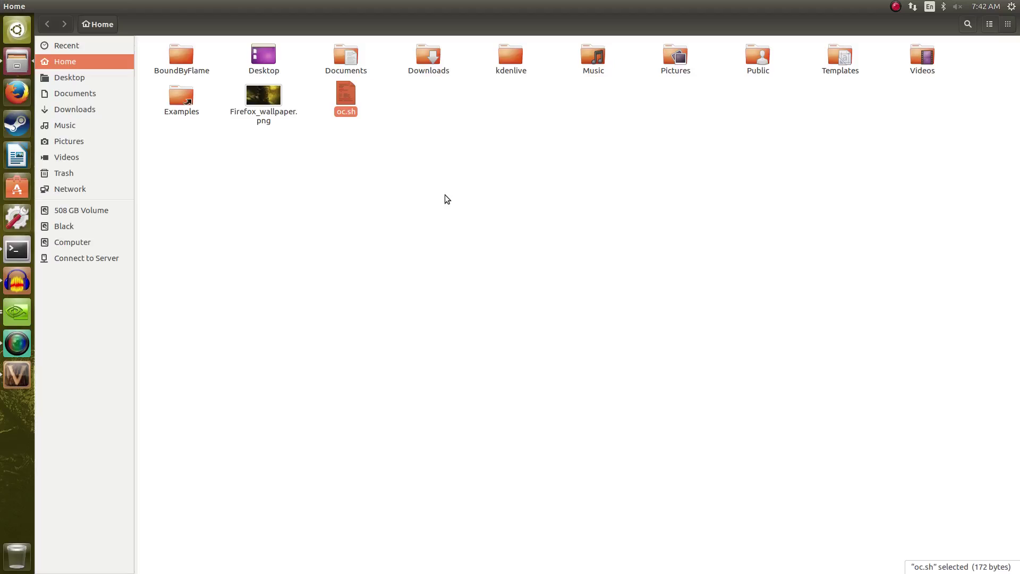
{"action": "left_click", "coordinate": [303, 186]}
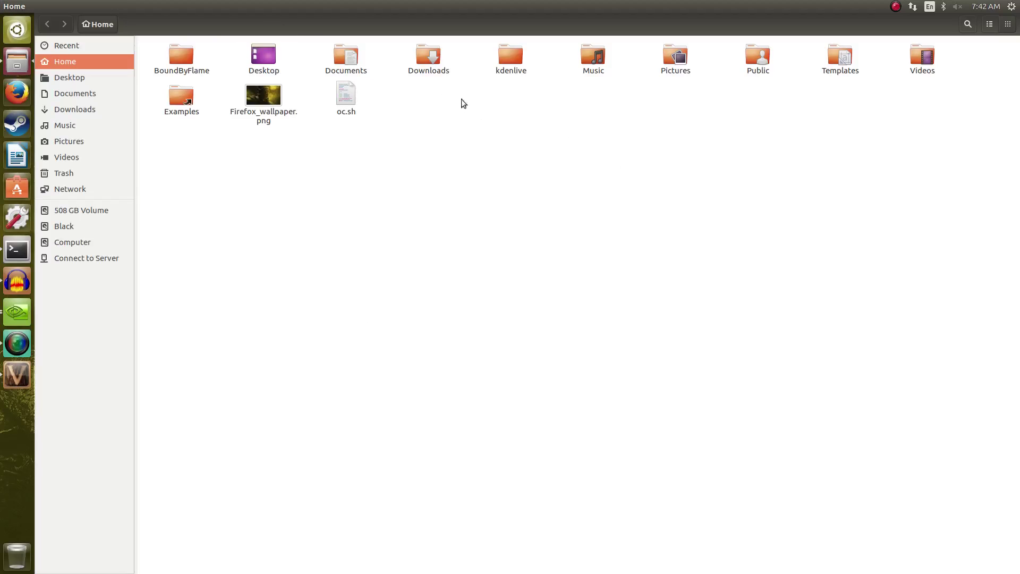
{"action": "left_click", "coordinate": [5, 5]}
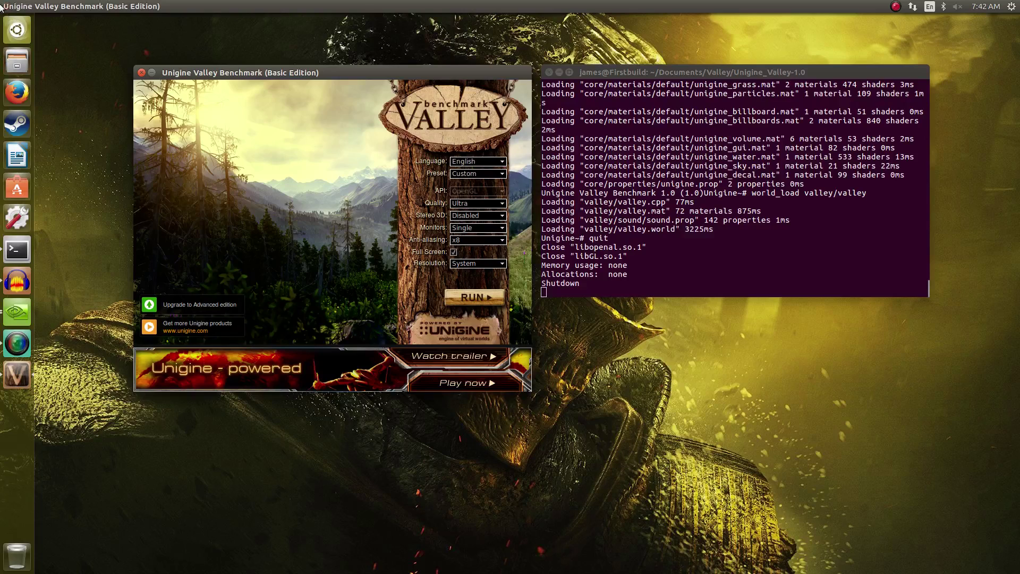
{"action": "left_click", "coordinate": [4, 26]}
{"action": "type", "text": "n"}
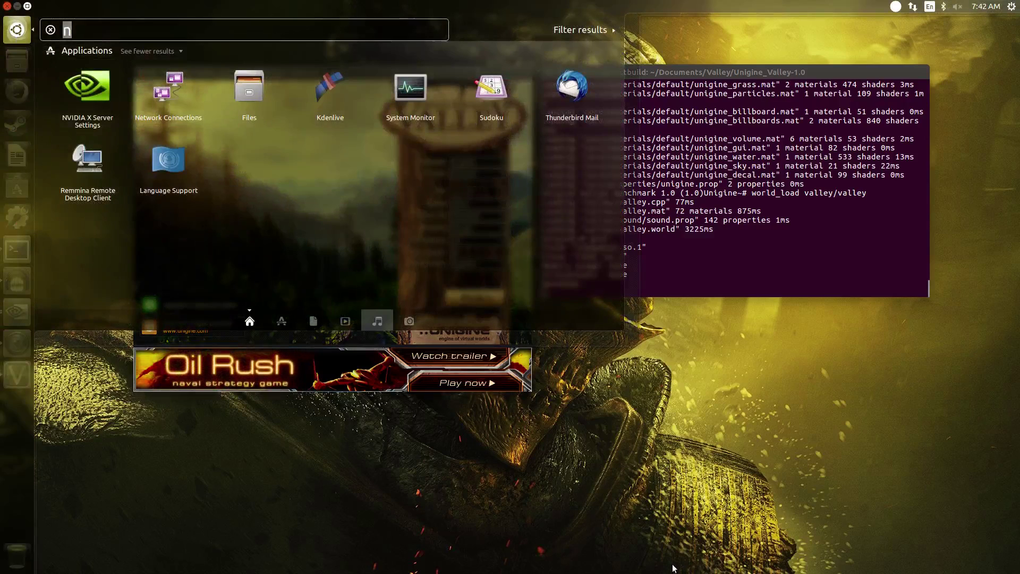
{"action": "type", "text": "start"}
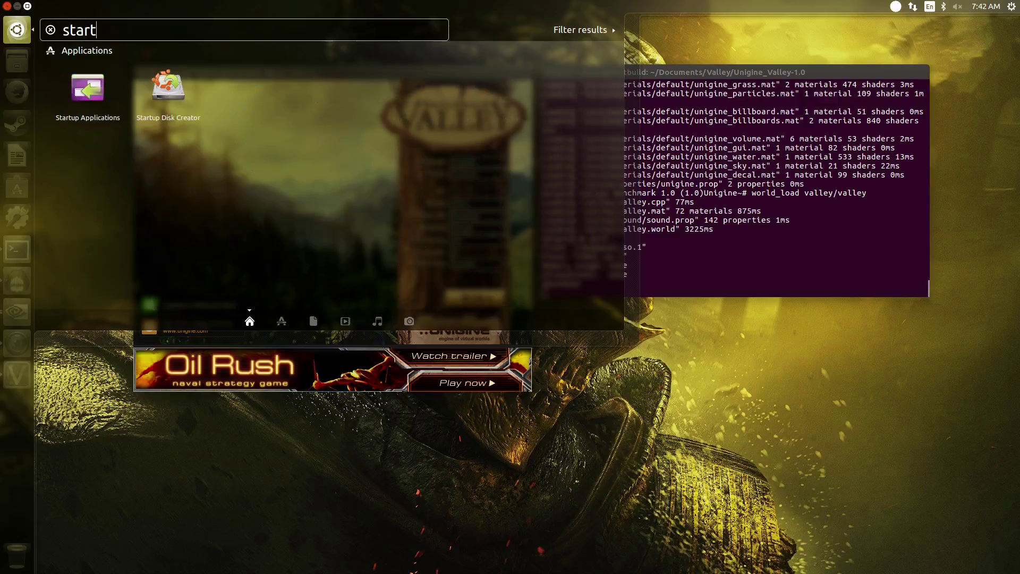
{"action": "left_click", "coordinate": [119, 119]}
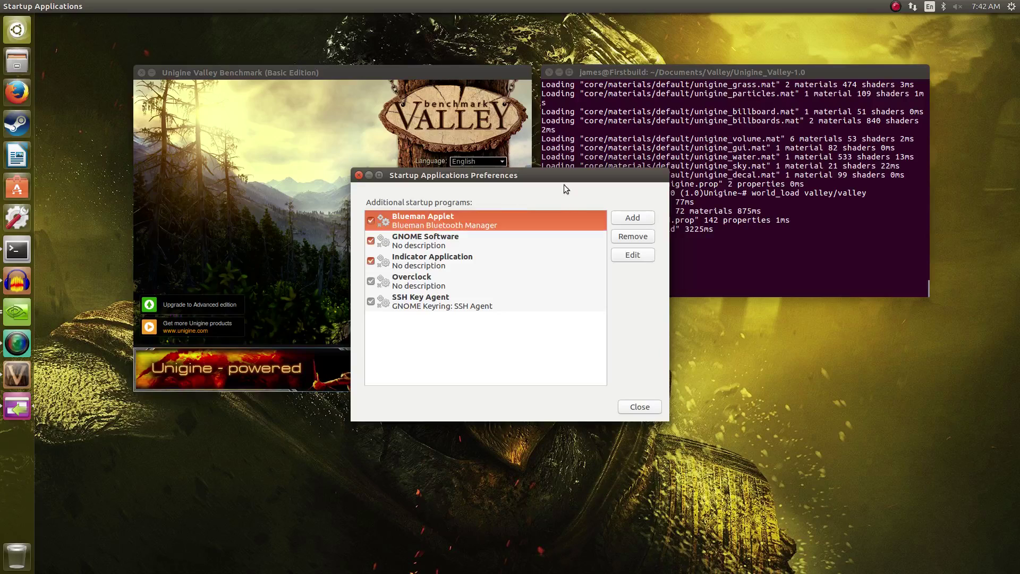
{"action": "left_click", "coordinate": [648, 219]}
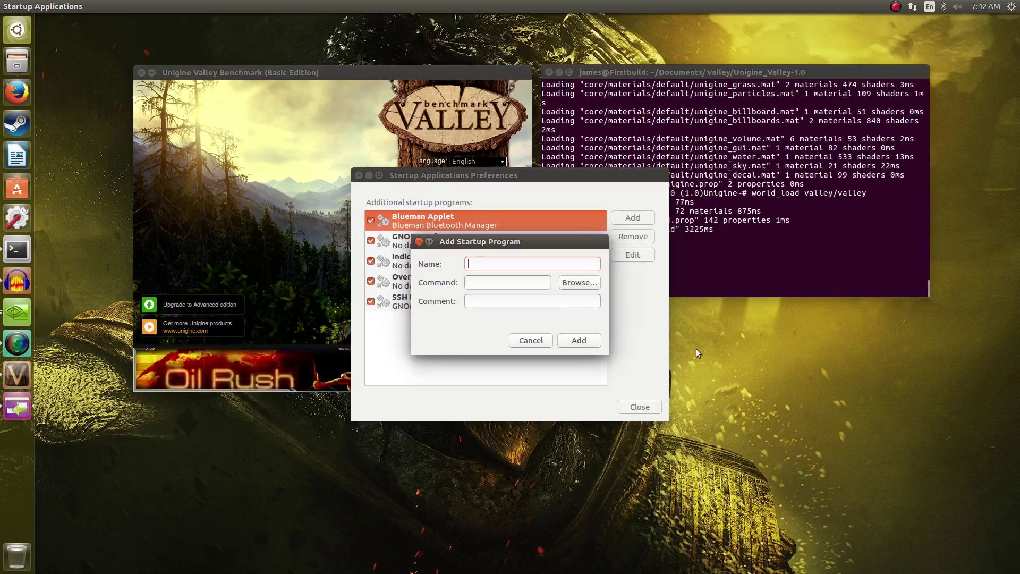
{"action": "type", "text": "ghdgfhf"}
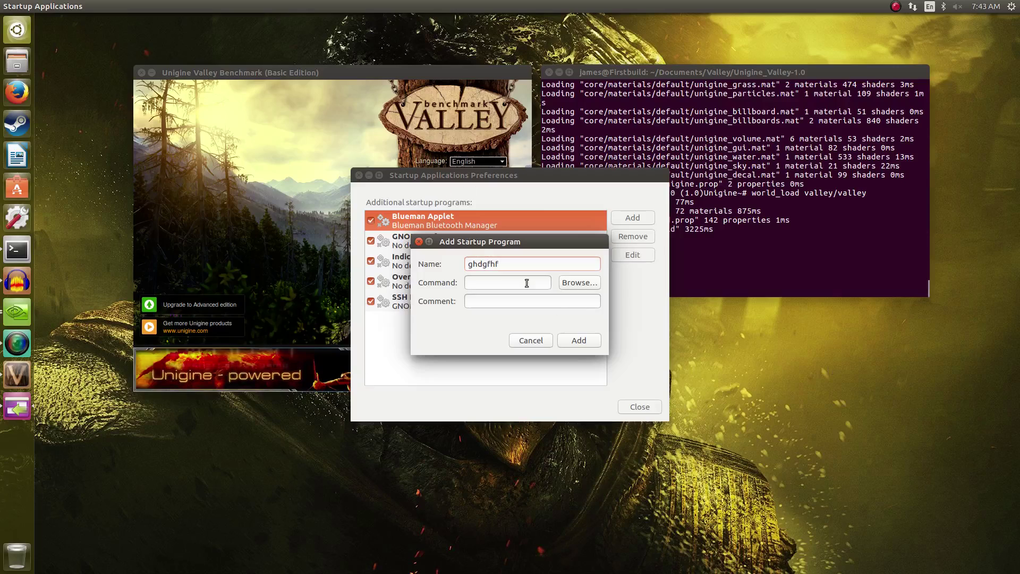
{"action": "left_click", "coordinate": [581, 284]}
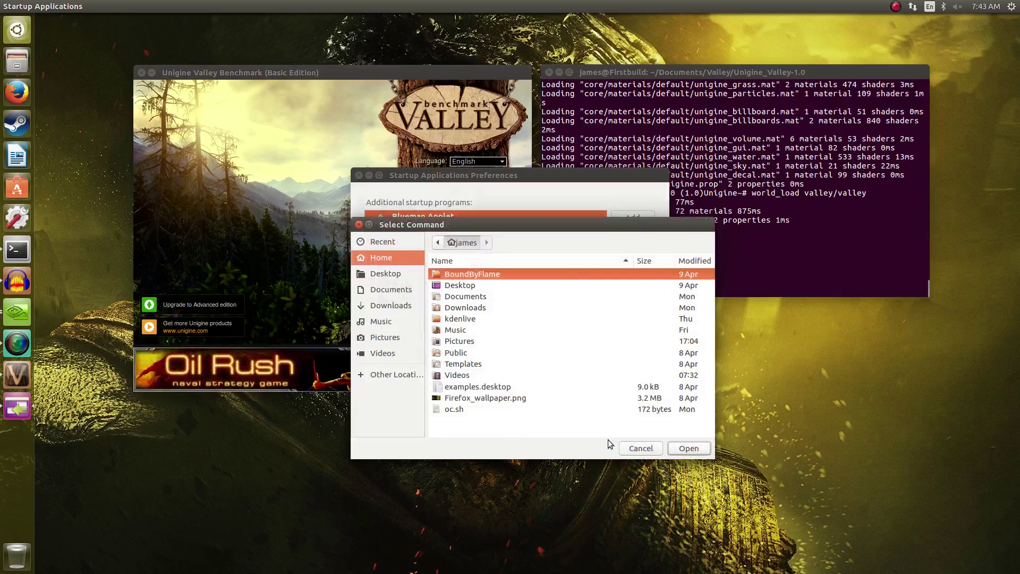
{"action": "left_click", "coordinate": [471, 407]}
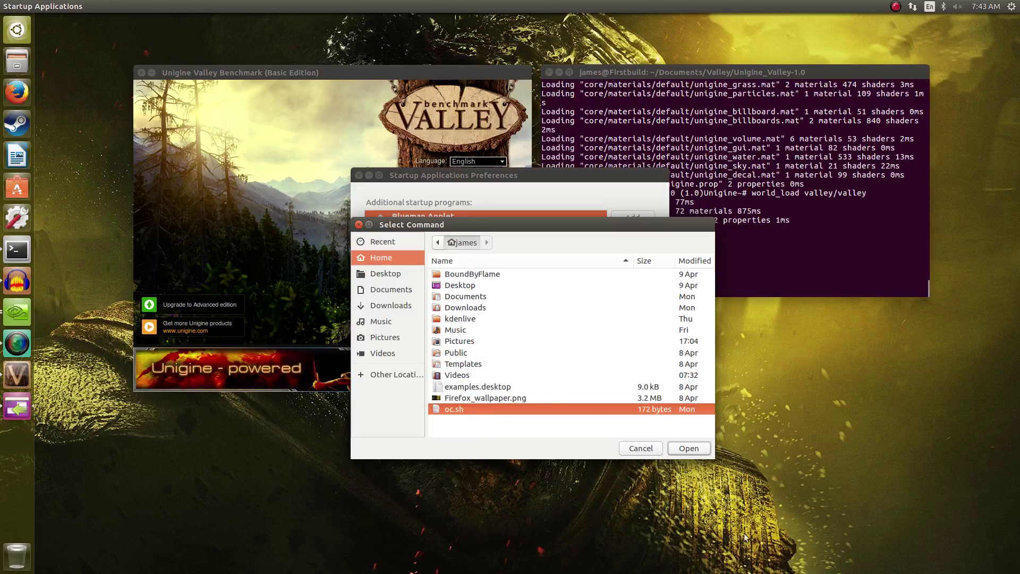
{"action": "left_click", "coordinate": [675, 453]}
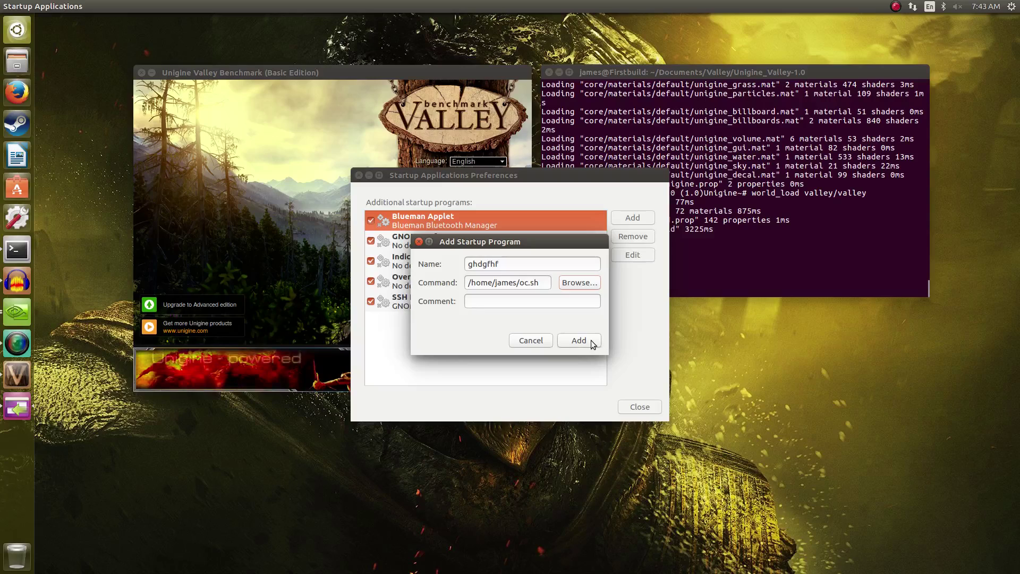
{"action": "left_click", "coordinate": [533, 340]}
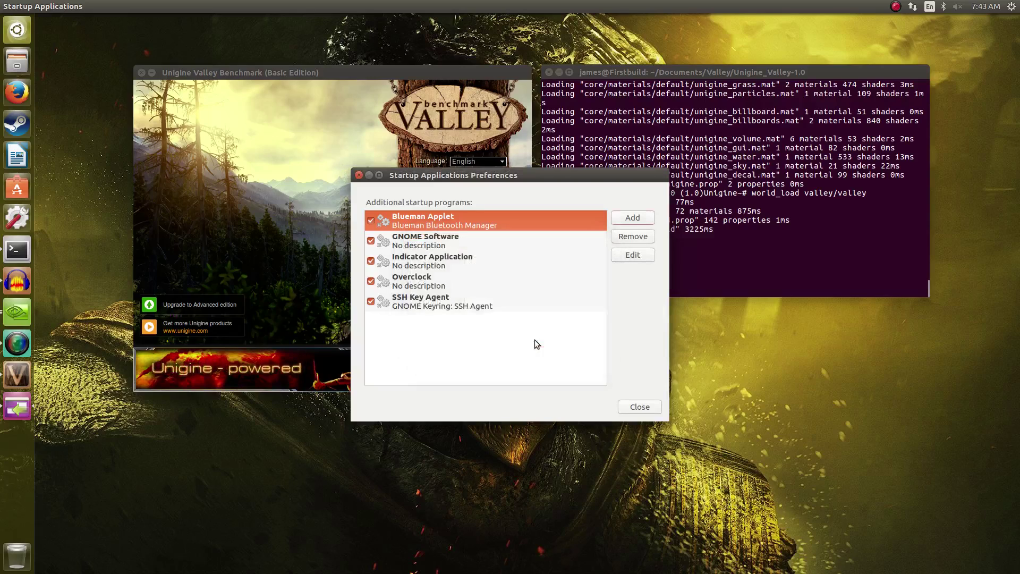
{"action": "left_click", "coordinate": [470, 286]}
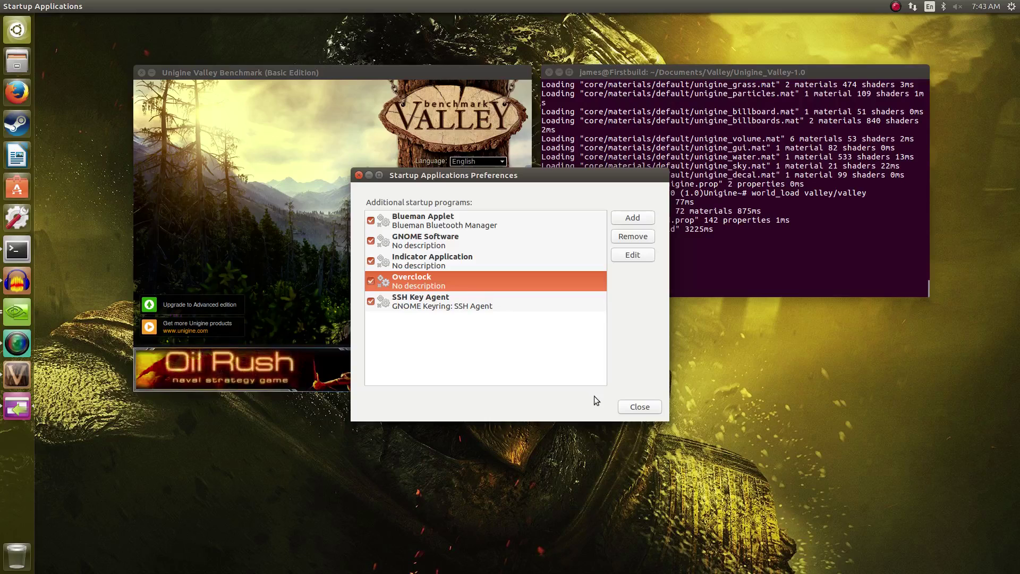
{"action": "left_click", "coordinate": [657, 406]}
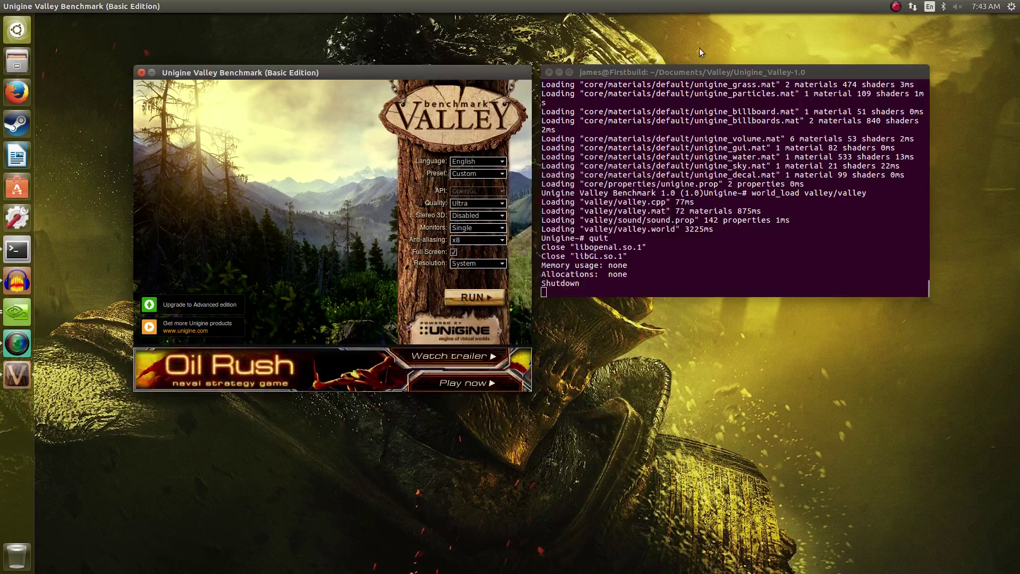
{"action": "left_click_drag", "start_coordinate": [704, 65], "coordinate": [745, 55]}
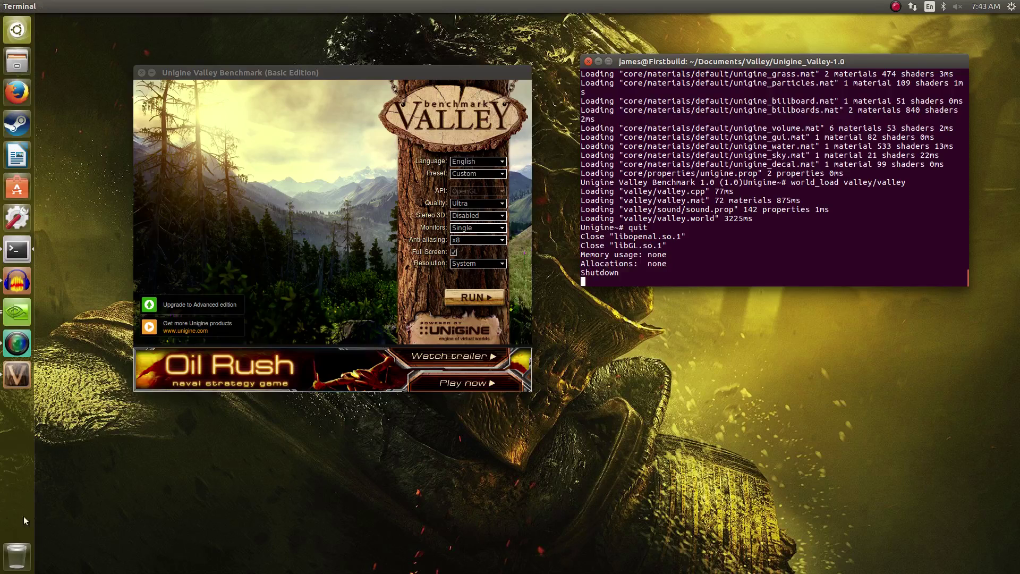
{"action": "left_click", "coordinate": [18, 311]}
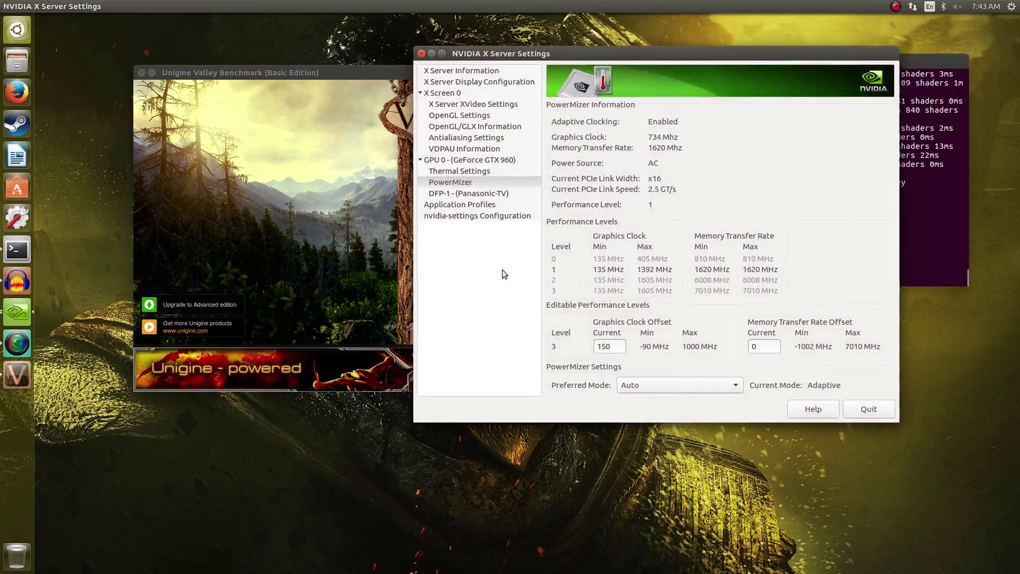
{"action": "left_click", "coordinate": [18, 311]}
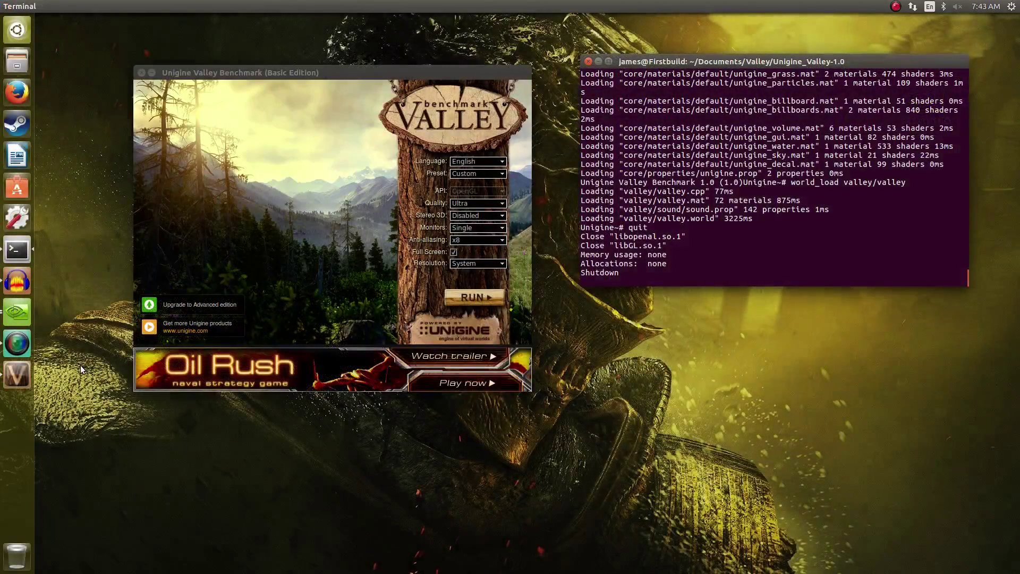